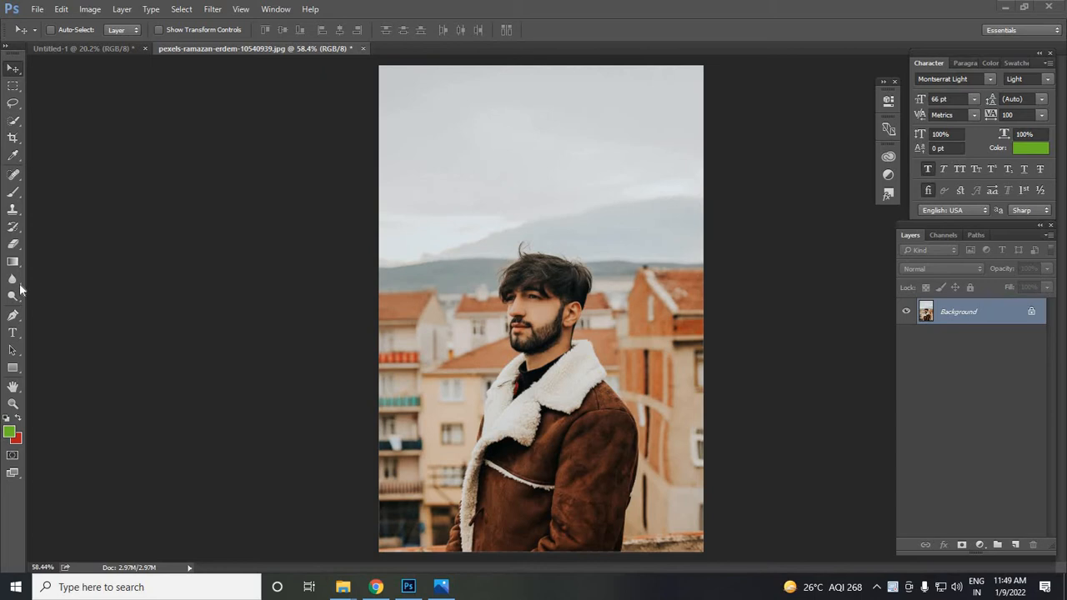
Step: Activate the Blur Tool for the portrait photo
{"action": "left_click", "coordinate": [20, 288]}
{"action": "left_click", "coordinate": [20, 289]}
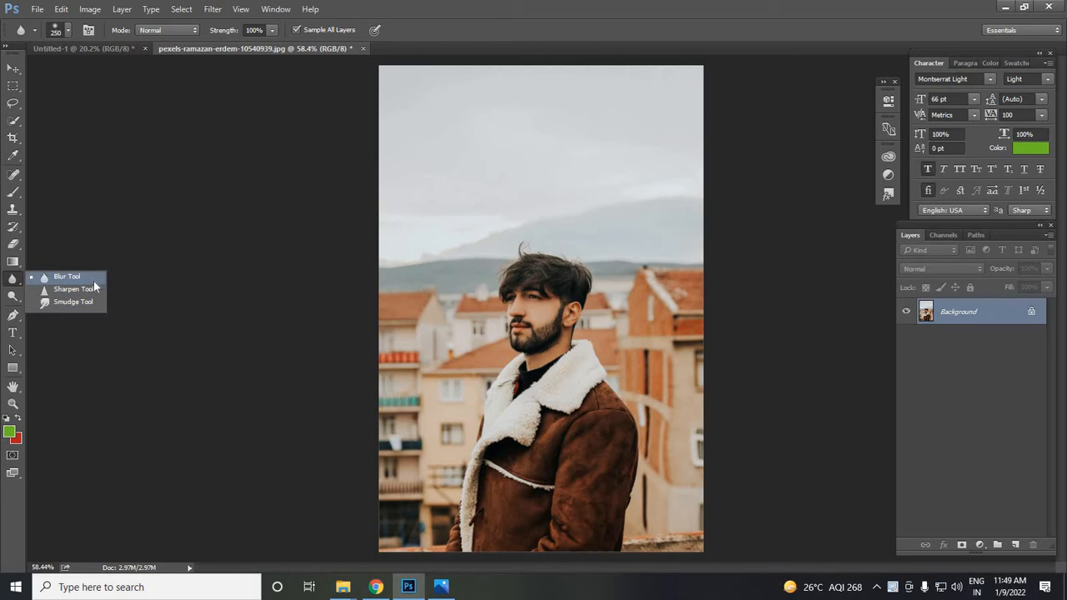
{"action": "left_click", "coordinate": [93, 277]}
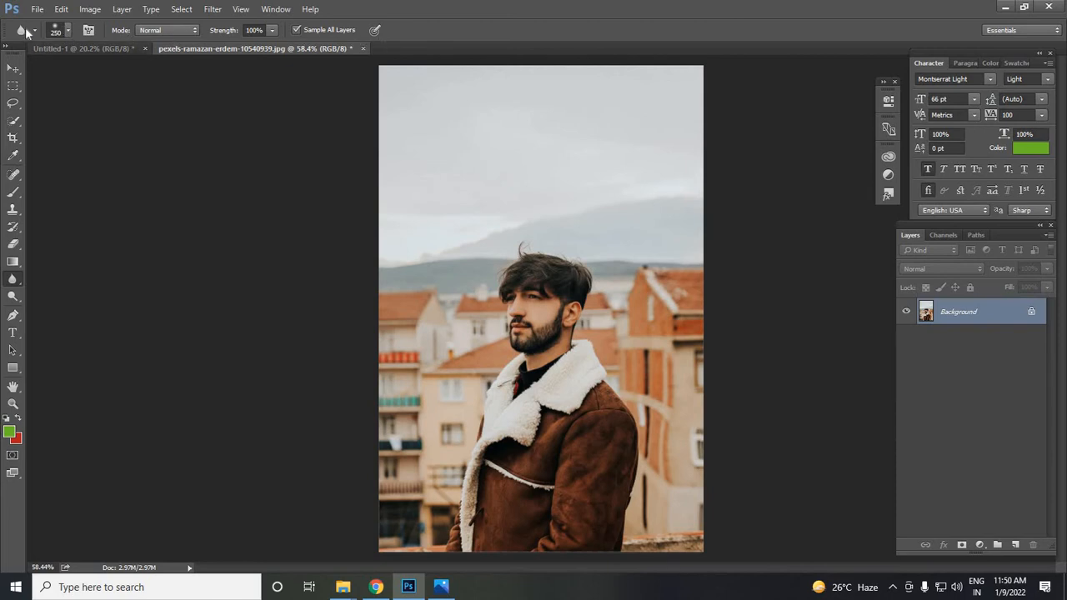
Step: Examine the Blur Tool's brush presets, blending modes, strength and Sample All Layers option
{"action": "left_click", "coordinate": [68, 33]}
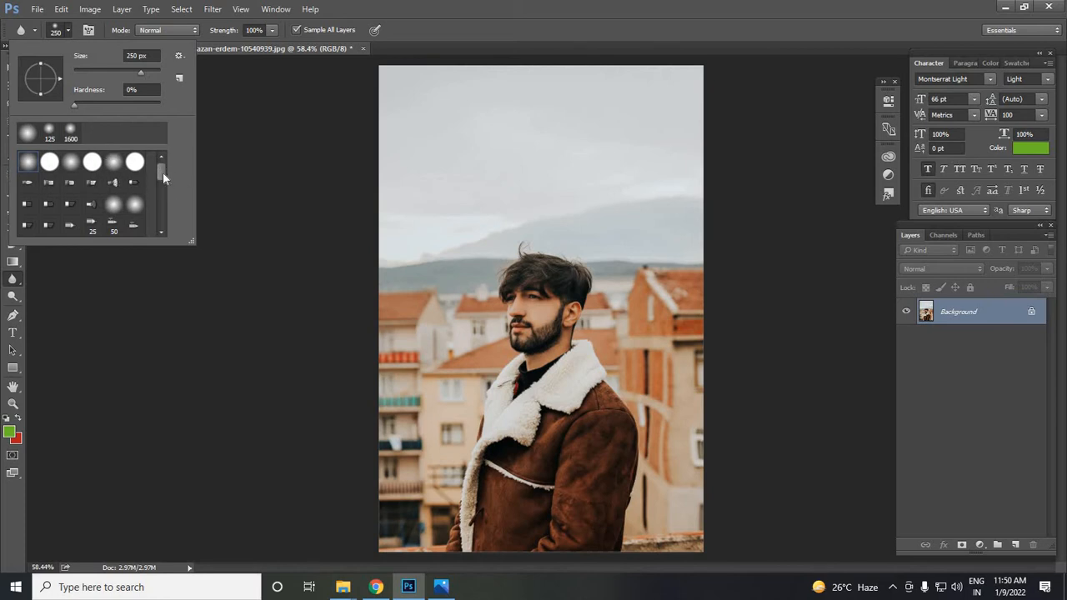
{"action": "scroll", "coordinate": [160, 219], "scroll_direction": "down", "scroll_amount": 5}
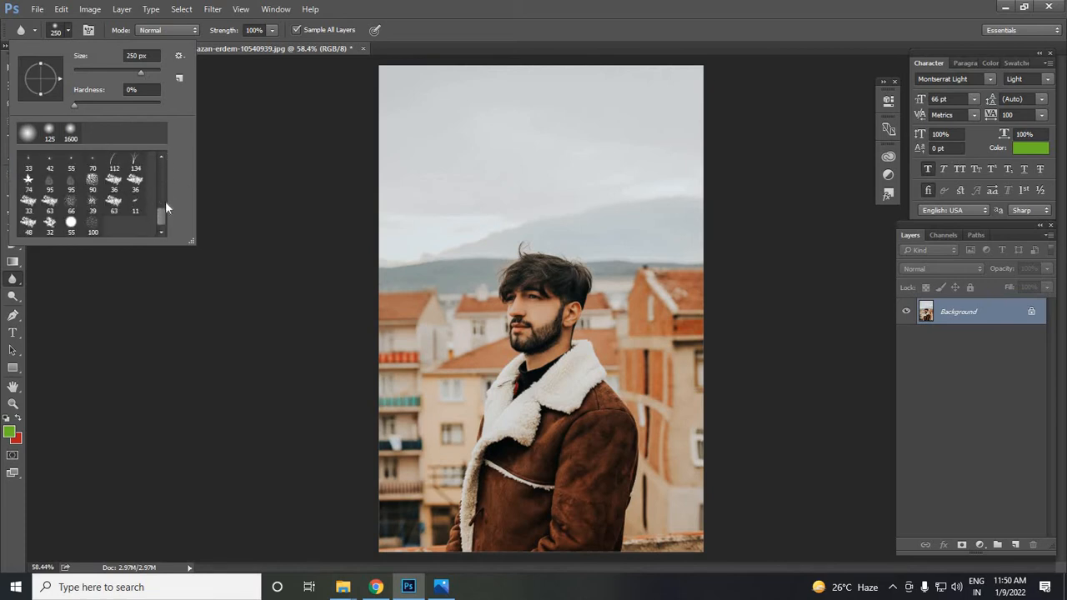
{"action": "scroll", "coordinate": [165, 152], "scroll_direction": "up", "scroll_amount": 5}
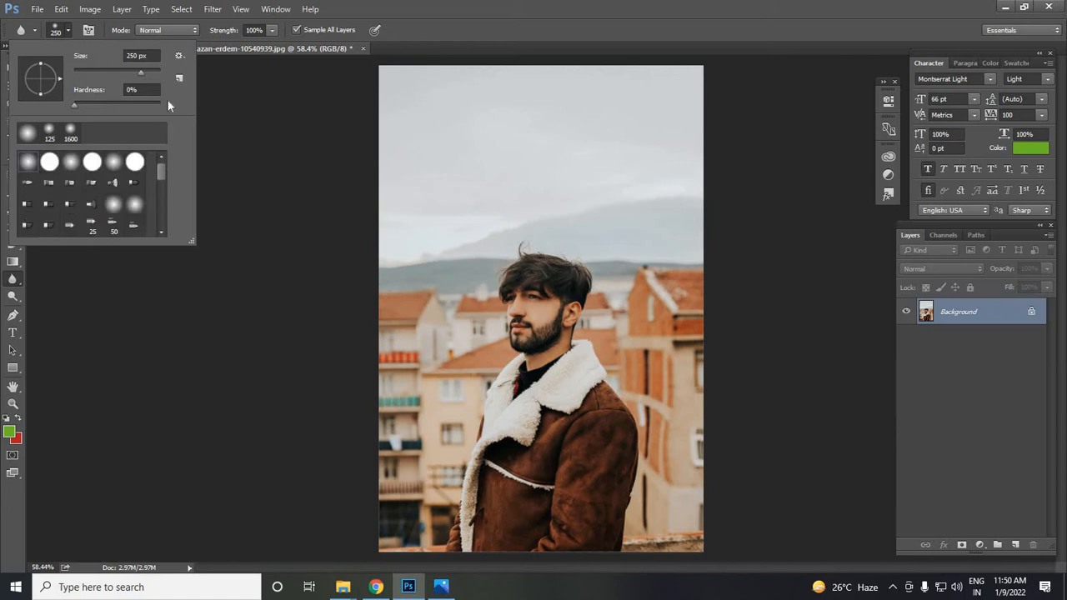
{"action": "left_click", "coordinate": [182, 29]}
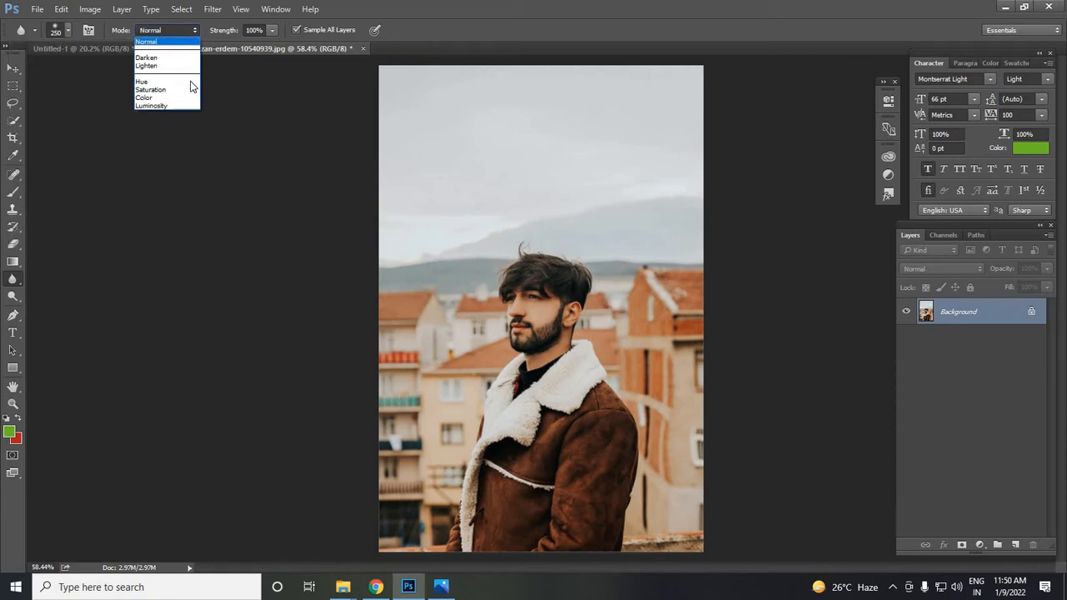
{"action": "left_click", "coordinate": [235, 36]}
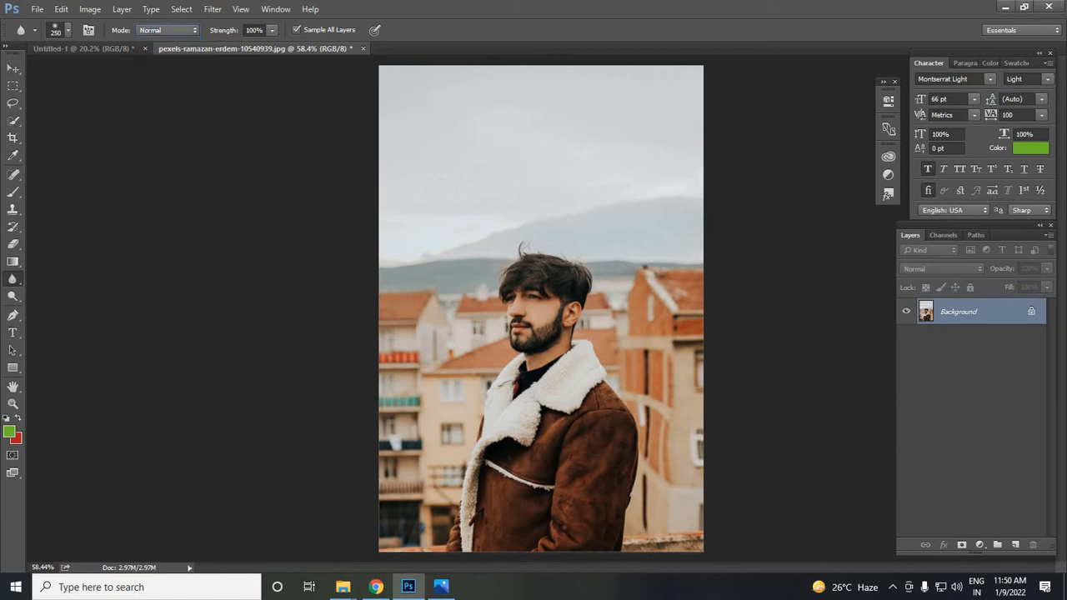
{"action": "left_click", "coordinate": [266, 28]}
{"action": "left_click", "coordinate": [295, 32]}
Step: Add a new layer and blur the man's face and jacket on it with Sample All Layers enabled, toggling its visibility to compare
{"action": "left_click", "coordinate": [1016, 546]}
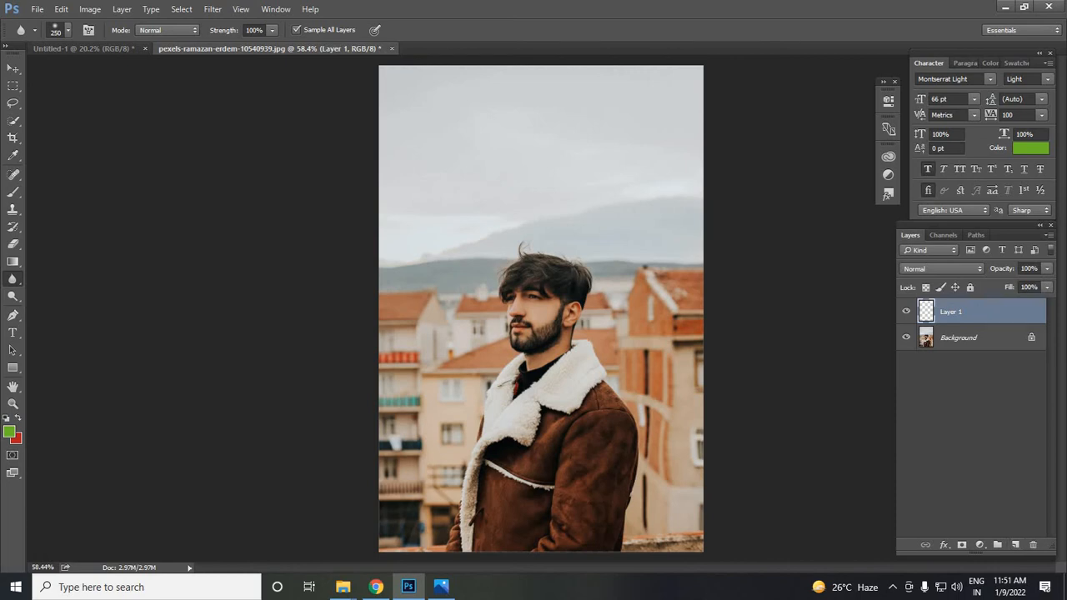
{"action": "left_click", "coordinate": [907, 312]}
{"action": "left_click", "coordinate": [907, 312]}
{"action": "left_click", "coordinate": [297, 30]}
{"action": "left_click", "coordinate": [296, 30]}
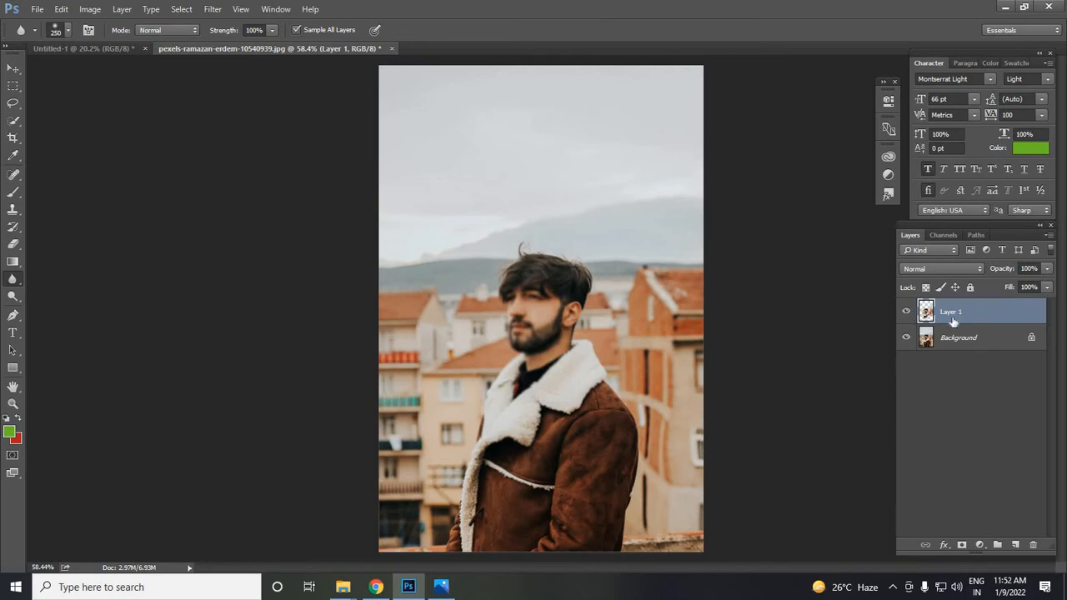
{"action": "left_click", "coordinate": [907, 312]}
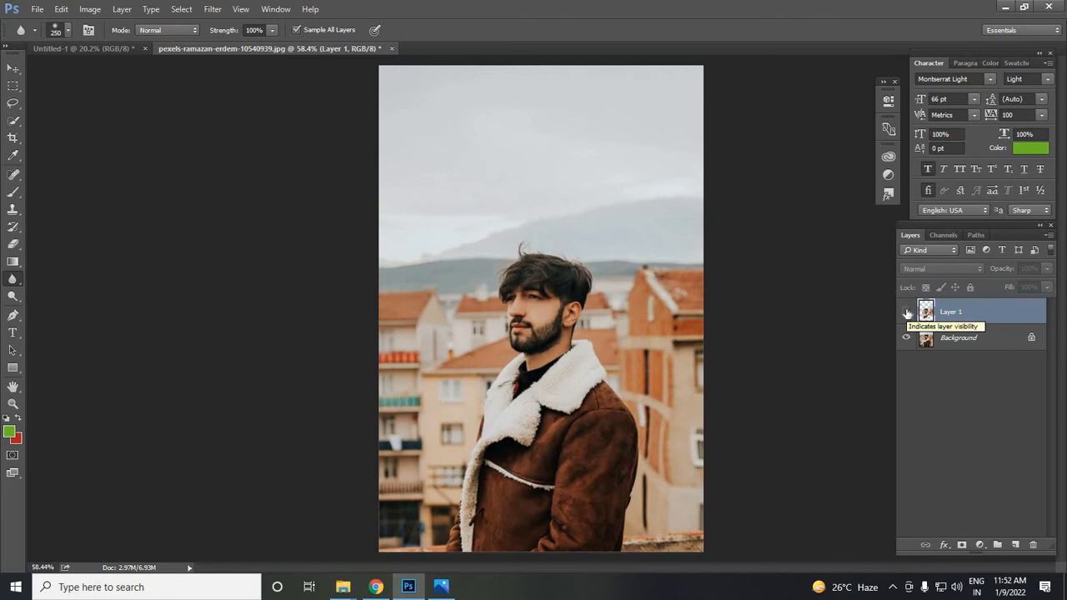
{"action": "left_click", "coordinate": [907, 311]}
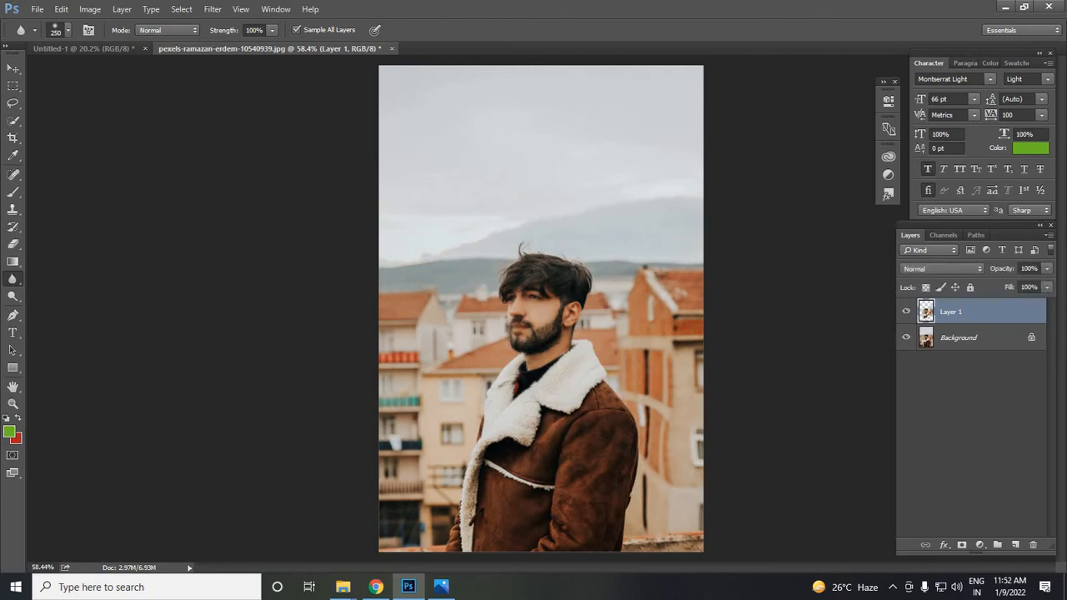
Step: Hide Layer 1 and try blurring the man directly on the Background layer
{"action": "left_click", "coordinate": [906, 312]}
{"action": "left_click", "coordinate": [959, 340]}
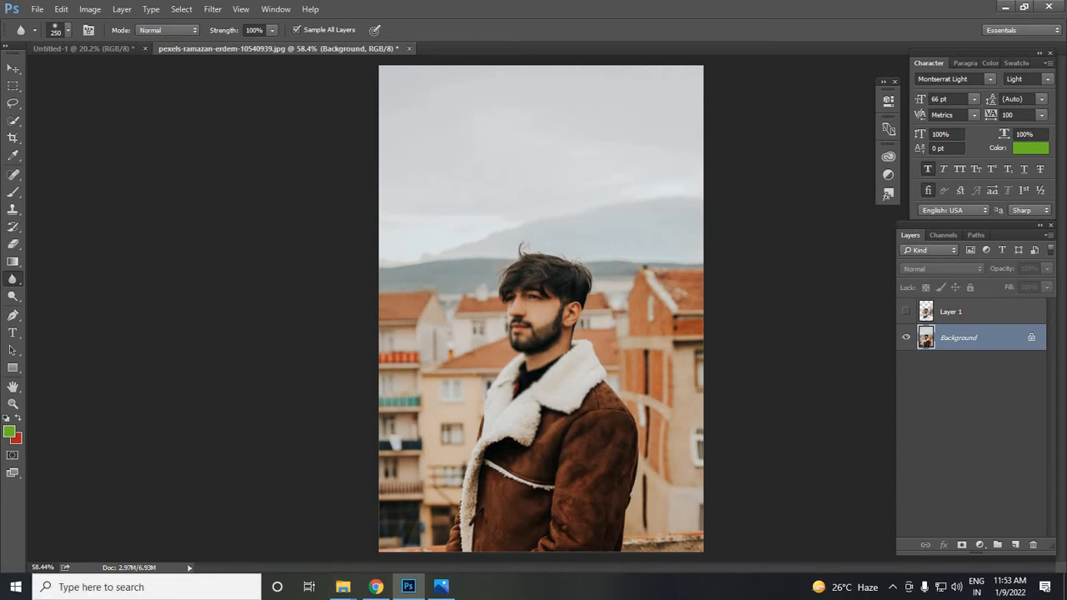
{"action": "scroll", "coordinate": [655, 96], "scroll_direction": "up", "scroll_amount": 2}
Step: Replace Layer 1 with a new empty layer and blur the scenery around the man on it
{"action": "left_click", "coordinate": [952, 317]}
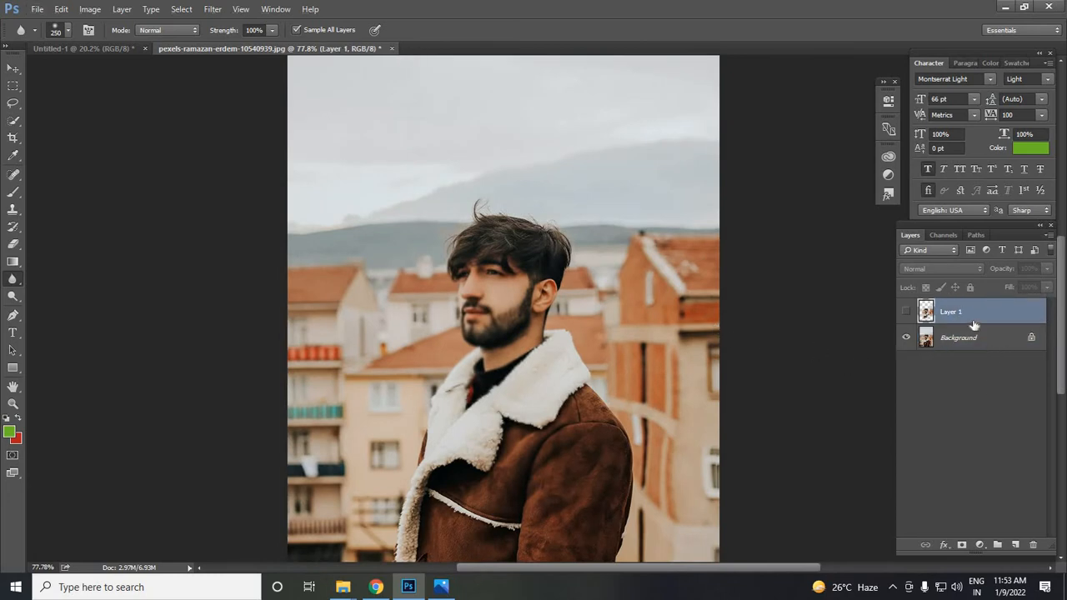
{"action": "key", "text": "Delete"}
{"action": "left_click", "coordinate": [1015, 544]}
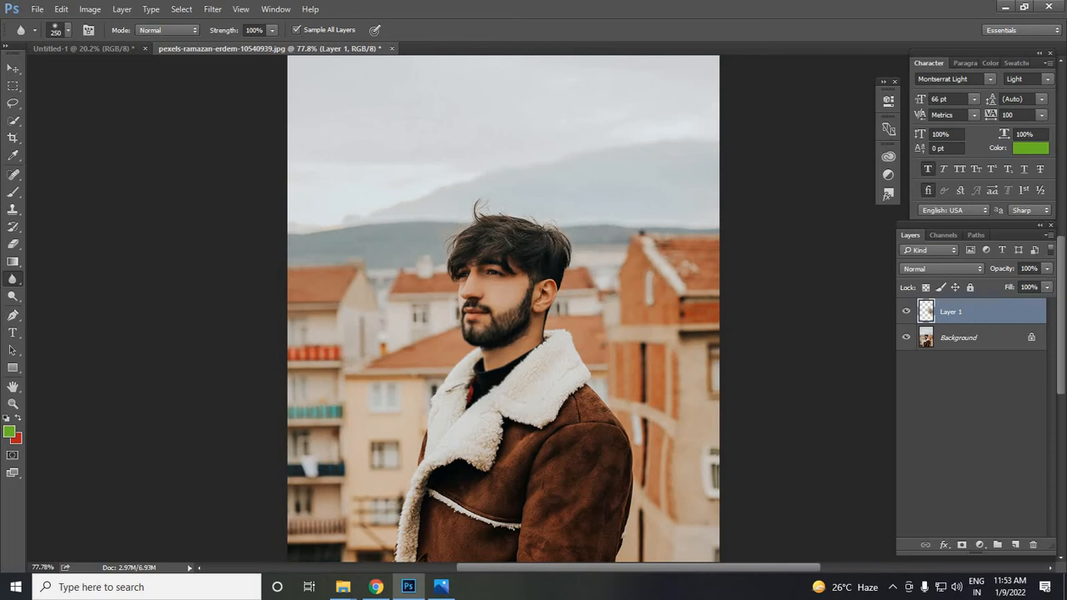
{"action": "scroll", "coordinate": [504, 308], "scroll_direction": "down", "scroll_amount": 4}
{"action": "scroll", "coordinate": [541, 309], "scroll_direction": "up", "scroll_amount": 1}
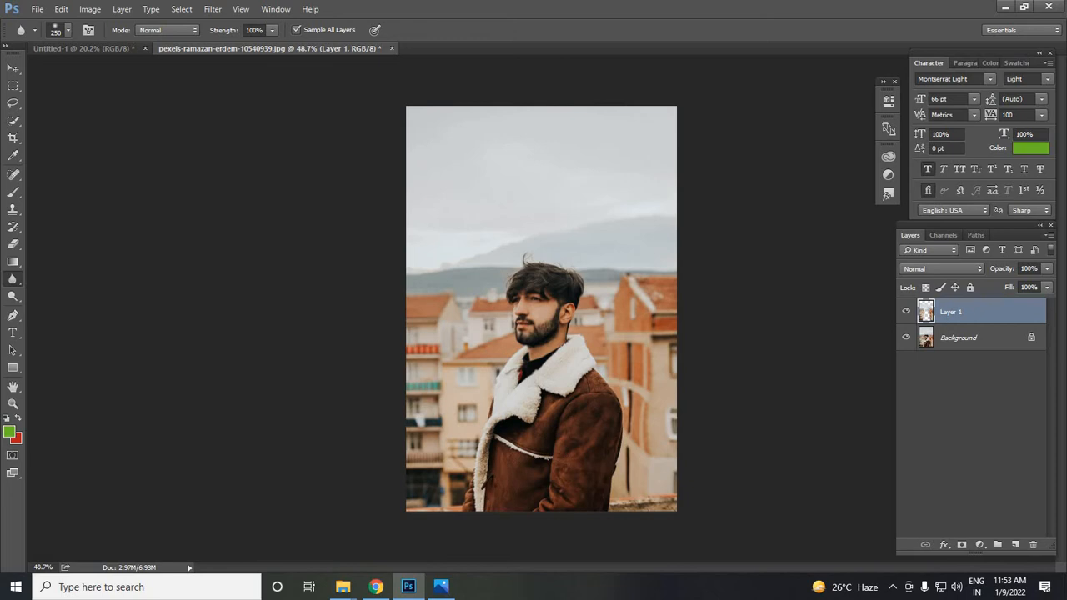
Step: Compare the portrait with and without the blurred scenery by toggling Layer 1's visibility
{"action": "left_click", "coordinate": [908, 314]}
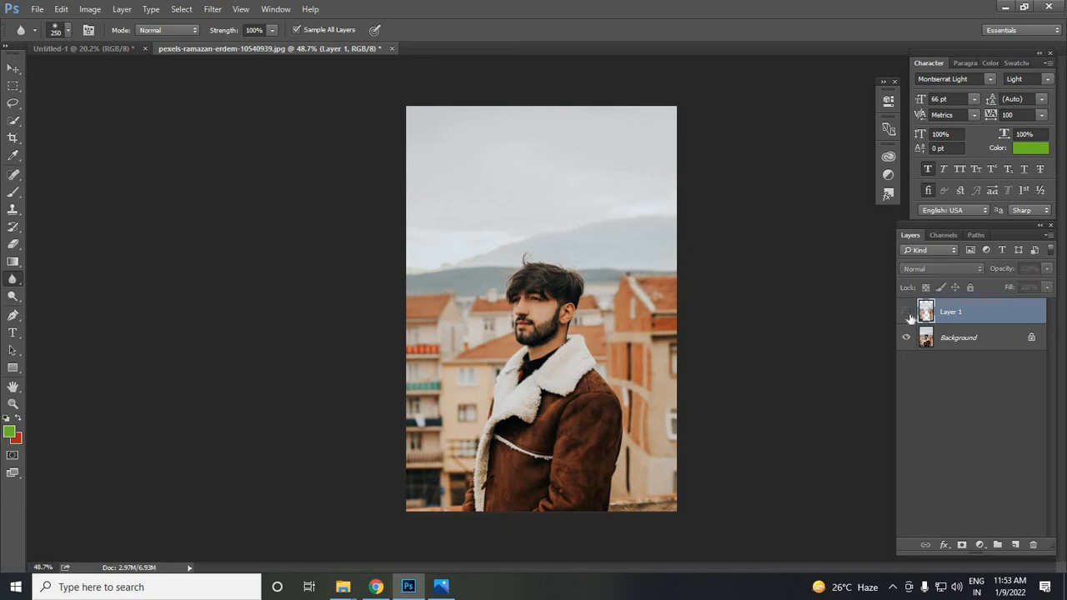
{"action": "left_click", "coordinate": [908, 314]}
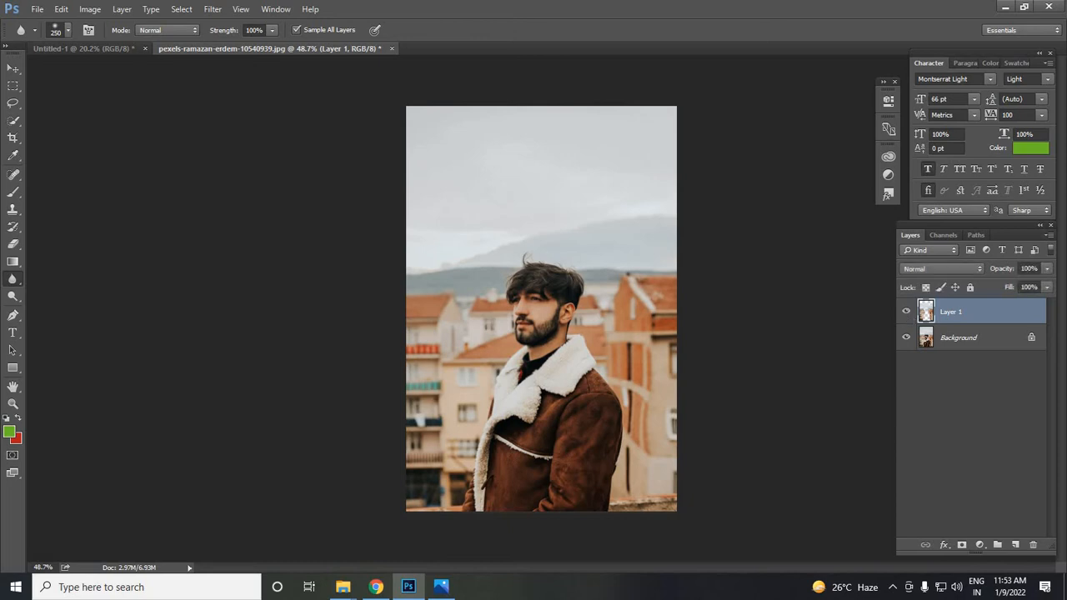
{"action": "scroll", "coordinate": [623, 338], "scroll_direction": "up", "scroll_amount": 2}
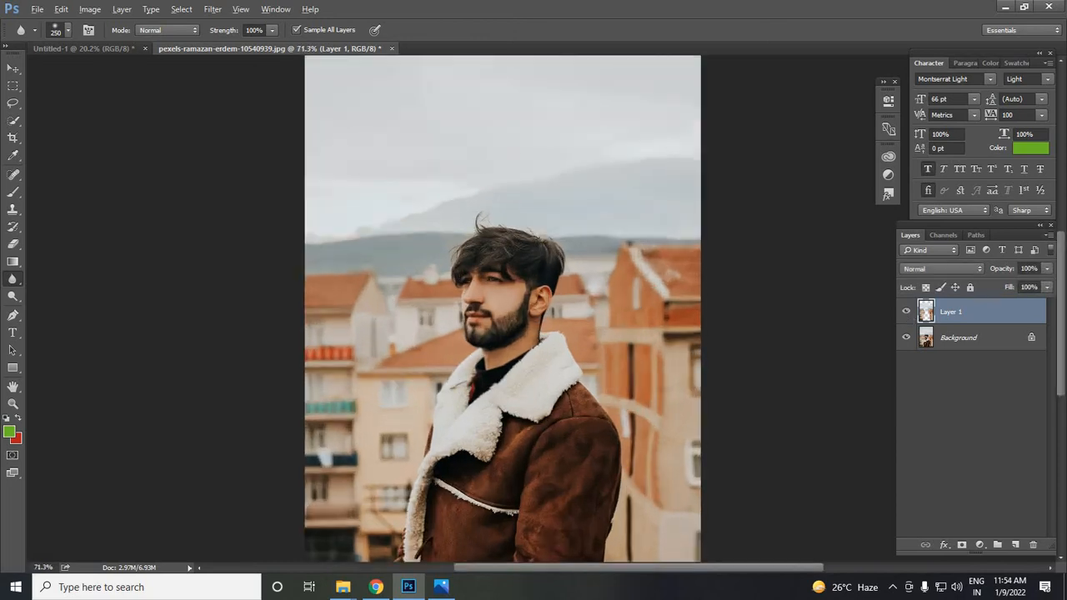
{"action": "scroll", "coordinate": [623, 338], "scroll_direction": "down", "scroll_amount": 1}
{"action": "scroll", "coordinate": [455, 430], "scroll_direction": "down", "scroll_amount": 1}
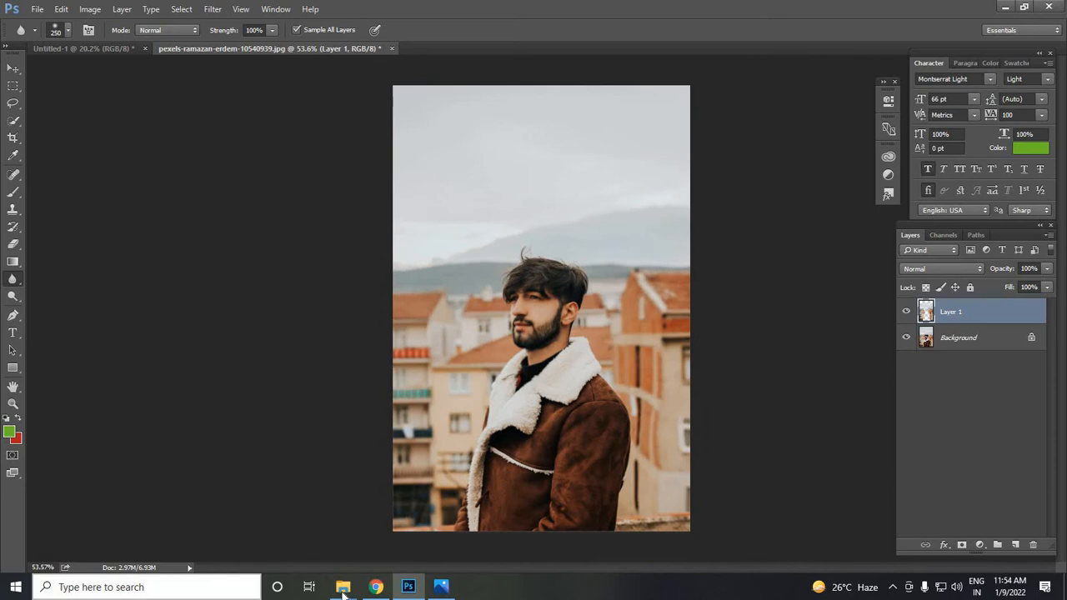
Step: Switch to File Explorer and open the photo of the woman on a bicycle from the Downloads folder in Photoshop
{"action": "mouse_move", "coordinate": [343, 587]}
{"action": "left_click", "coordinate": [414, 530]}
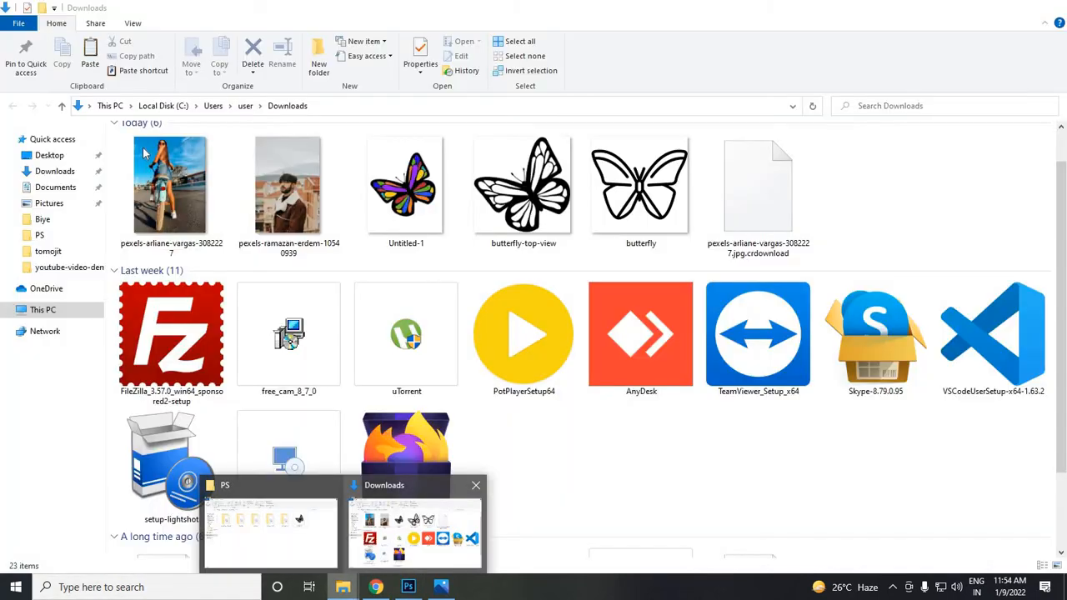
{"action": "left_click_drag", "start_coordinate": [143, 152], "coordinate": [607, 386]}
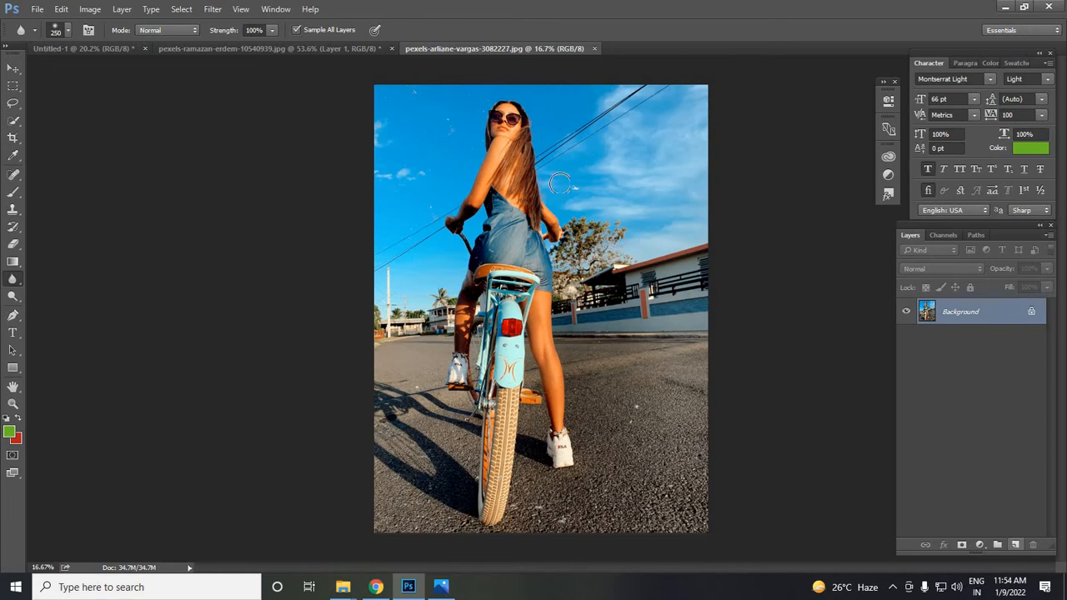
Step: Add a new layer and blur the sky, tree and house beside the woman on it with a 1000 px brush
{"action": "key", "text": "ctrl+shift+alt+n"}
{"action": "key", "text": "bracketright"}
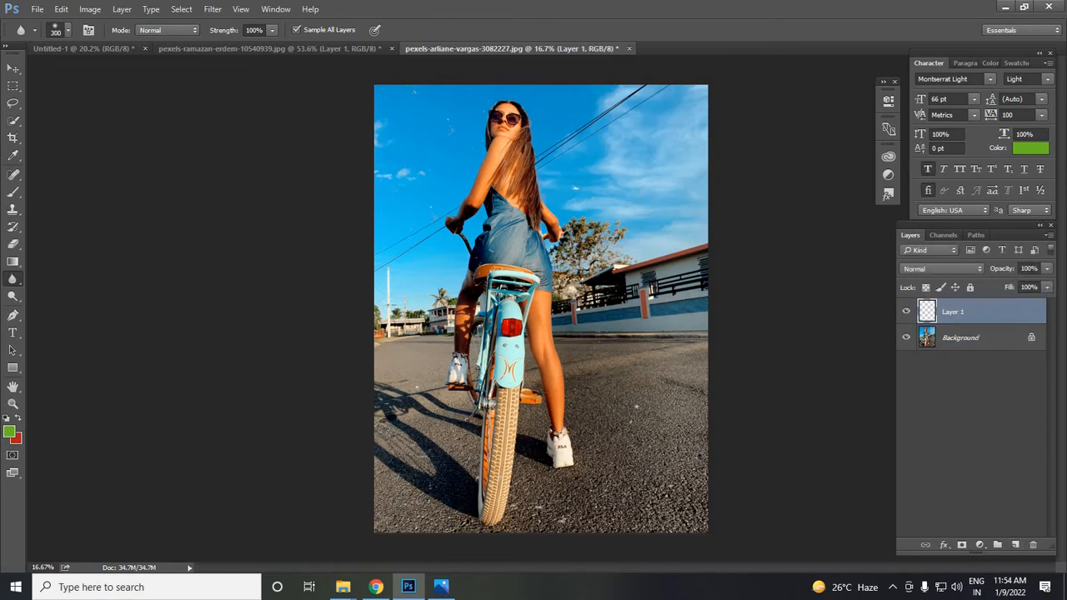
{"action": "key", "text": "bracketright"}
{"action": "key", "text": "bracketright"}
{"action": "left_click", "coordinate": [69, 31]}
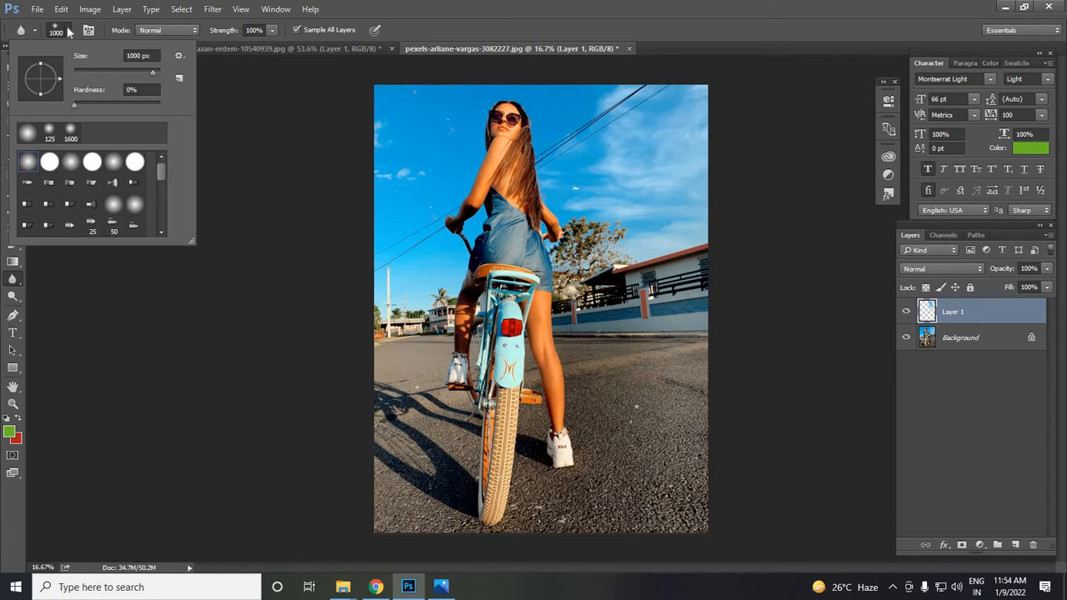
{"action": "left_click", "coordinate": [69, 31]}
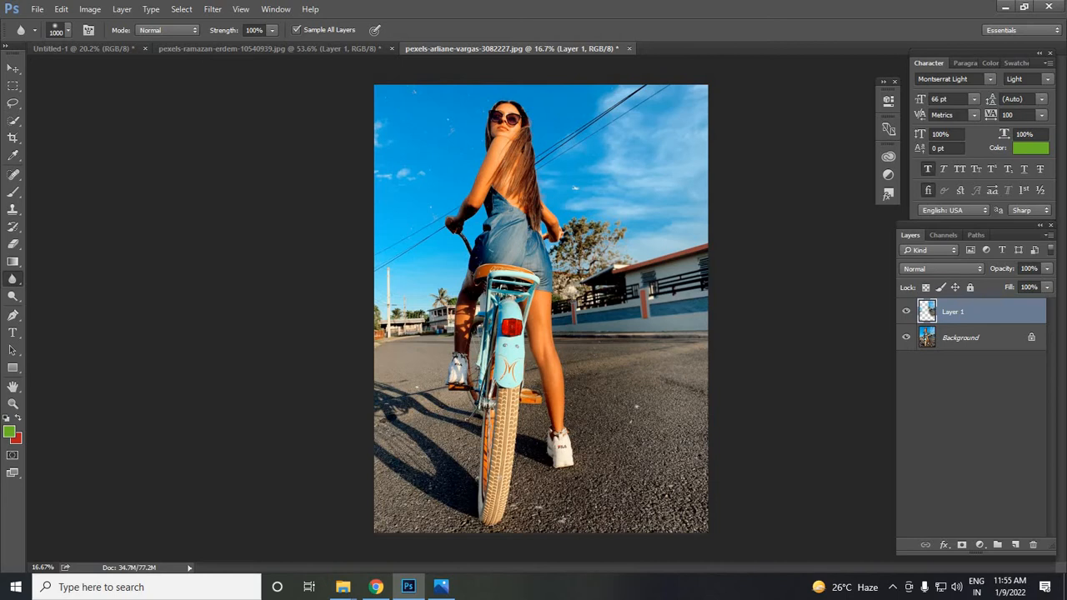
Step: Inspect the blur on the house and fence up close by toggling Layer 1's visibility
{"action": "scroll", "coordinate": [664, 275], "scroll_direction": "up", "scroll_amount": 10}
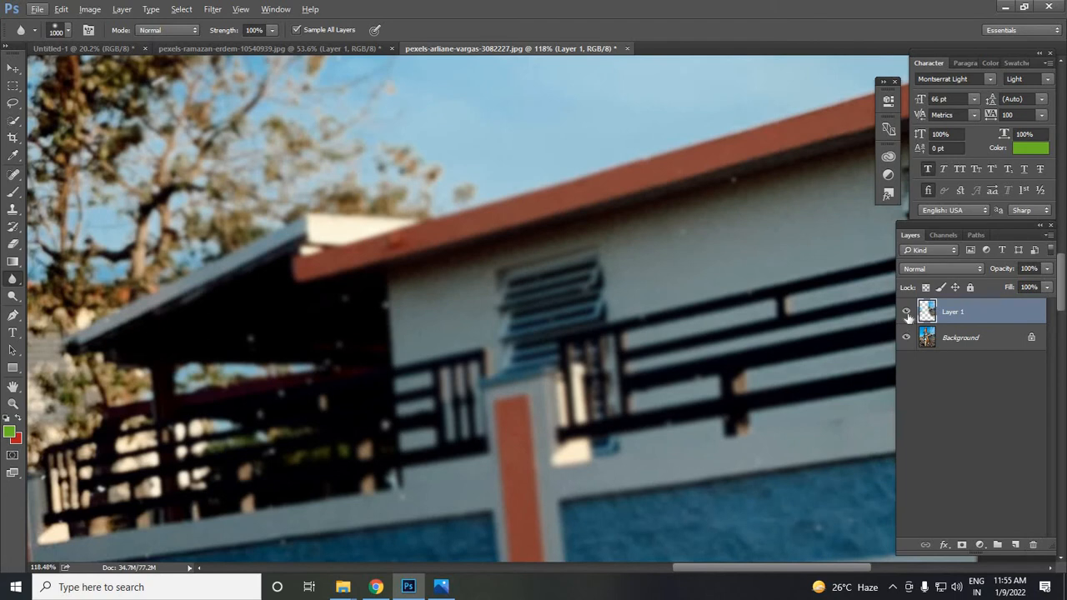
{"action": "left_click", "coordinate": [907, 313]}
{"action": "left_click", "coordinate": [907, 314]}
{"action": "left_click", "coordinate": [907, 313]}
{"action": "left_click", "coordinate": [907, 314]}
{"action": "scroll", "coordinate": [560, 346], "scroll_direction": "down", "scroll_amount": 10}
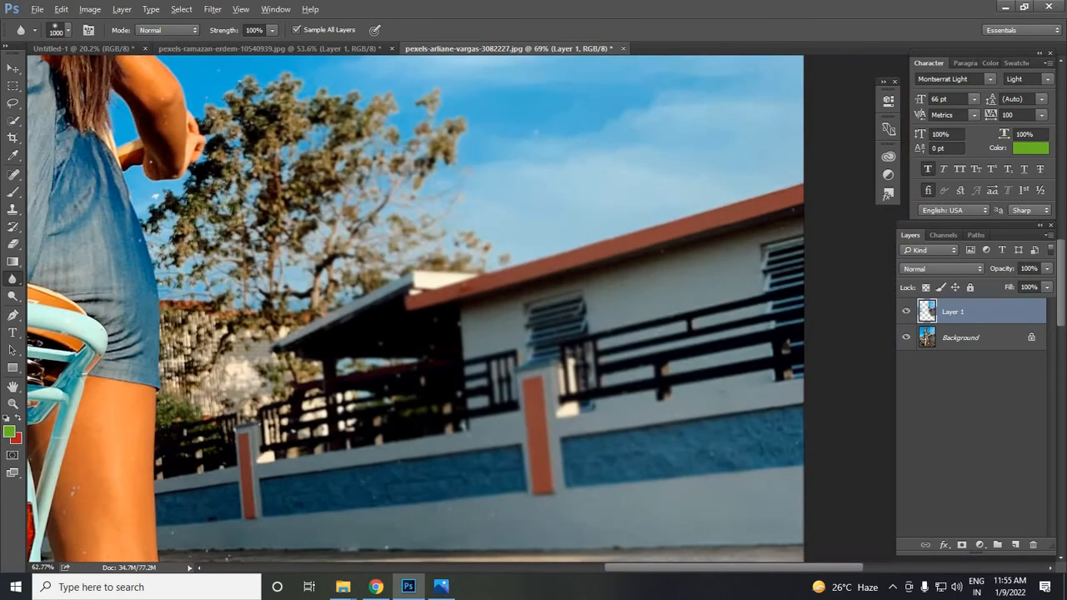
{"action": "scroll", "coordinate": [419, 324], "scroll_direction": "down", "scroll_amount": 2}
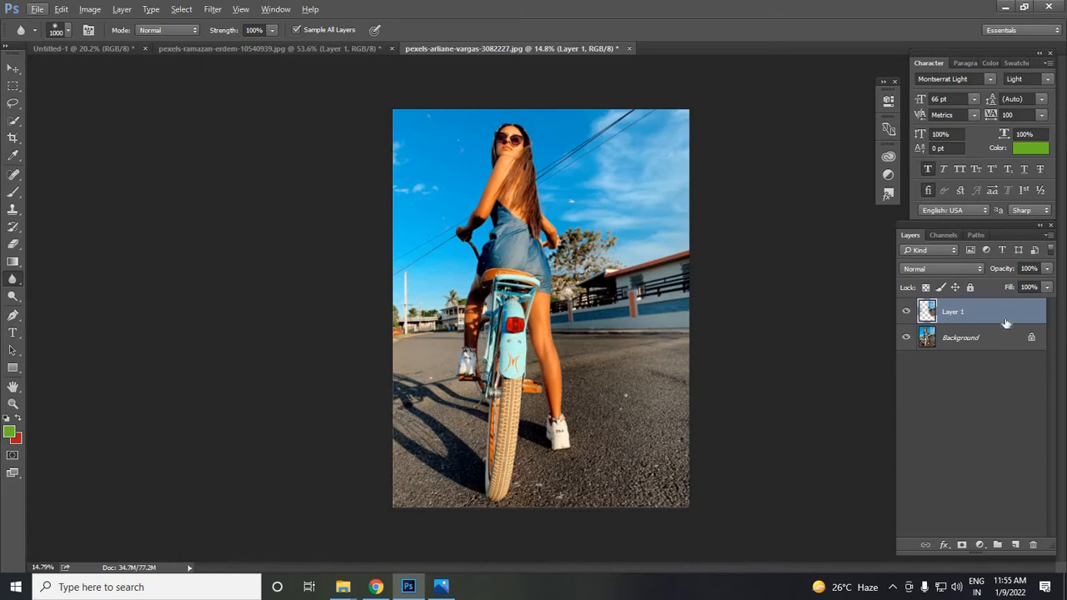
Step: Delete the blur layer and resize the bicycle photo to 25 percent in width and height
{"action": "key", "text": "Delete"}
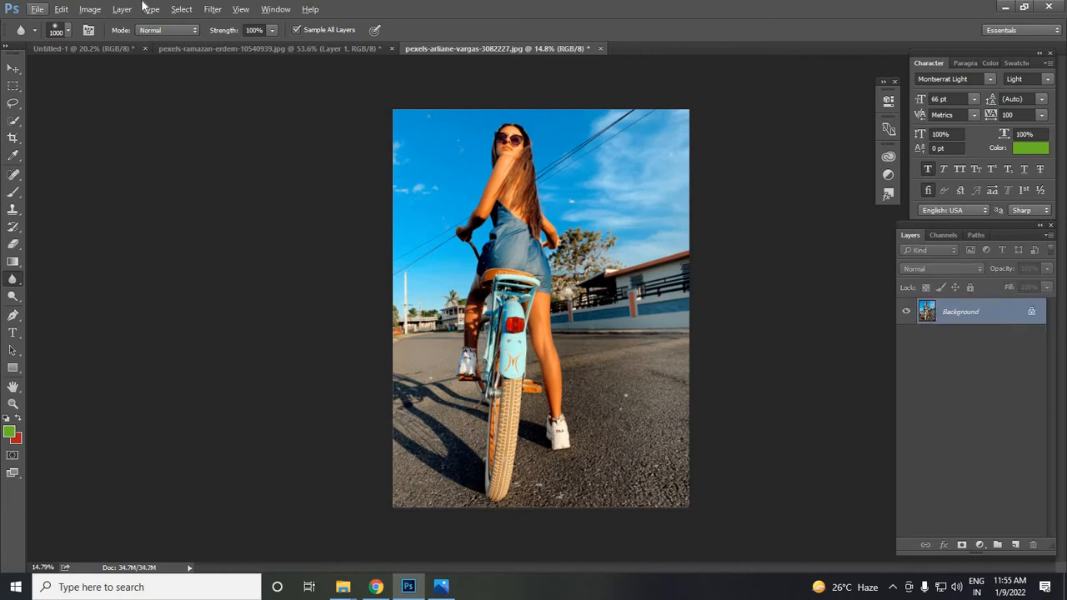
{"action": "left_click", "coordinate": [98, 9]}
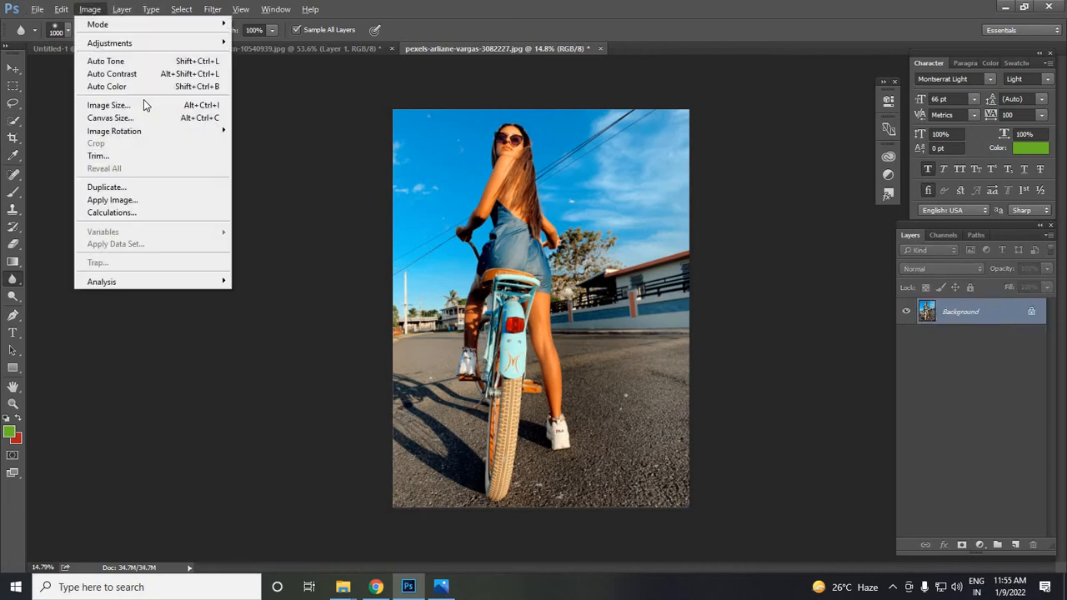
{"action": "left_click", "coordinate": [147, 103]}
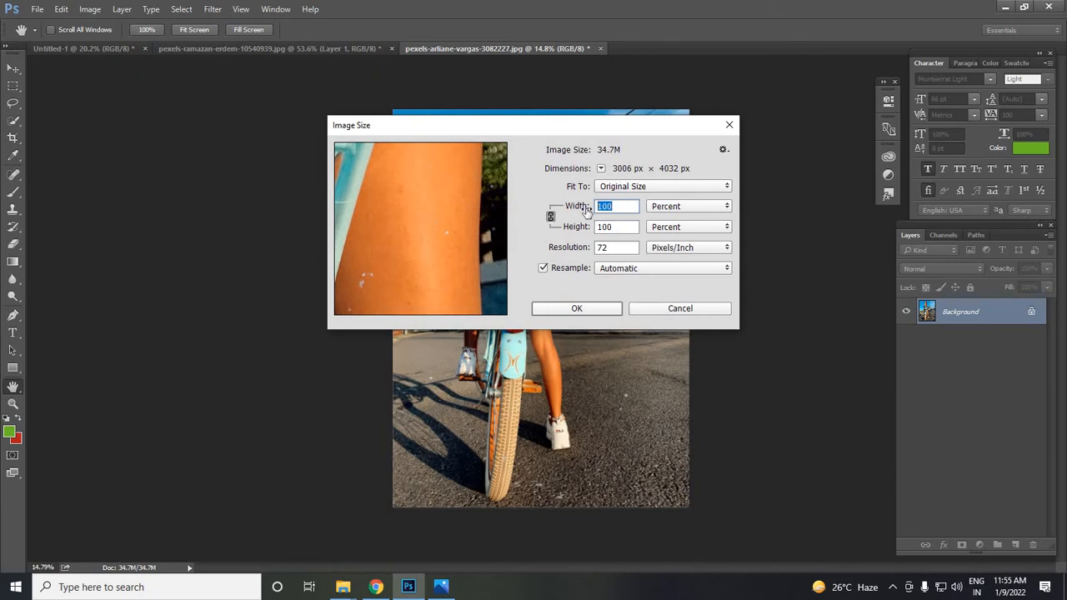
{"action": "type", "text": "25"}
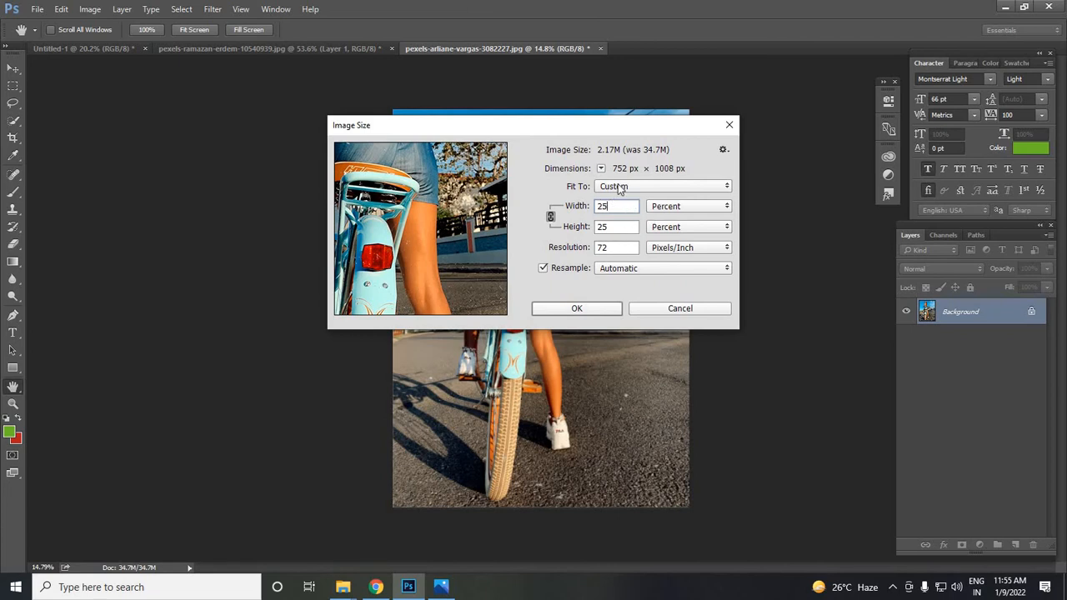
{"action": "left_click", "coordinate": [587, 310]}
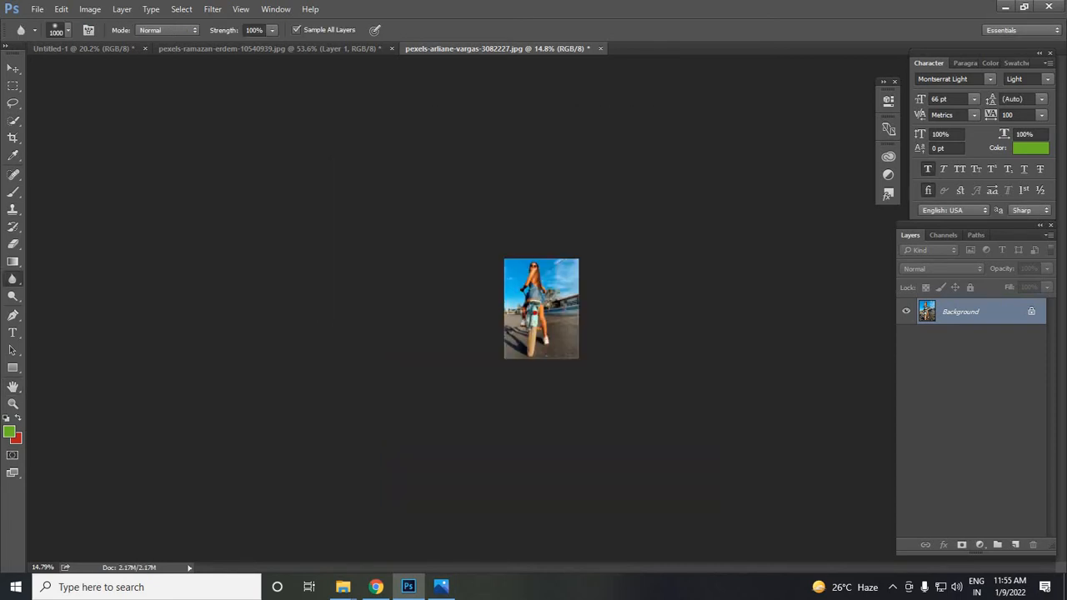
{"action": "key", "text": "ctrl+0"}
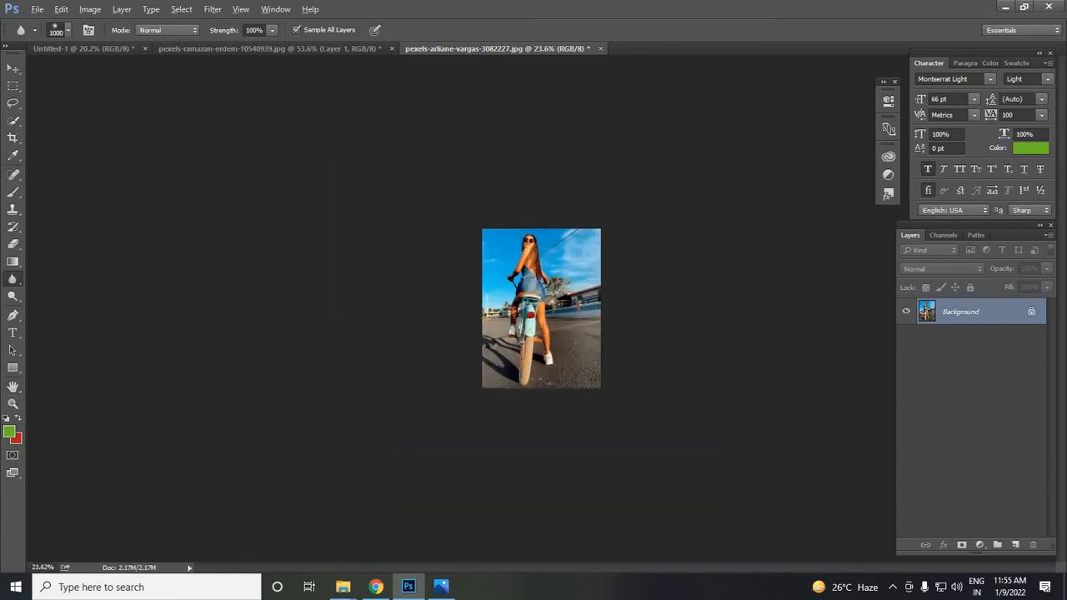
{"action": "key", "text": "ctrl+plus"}
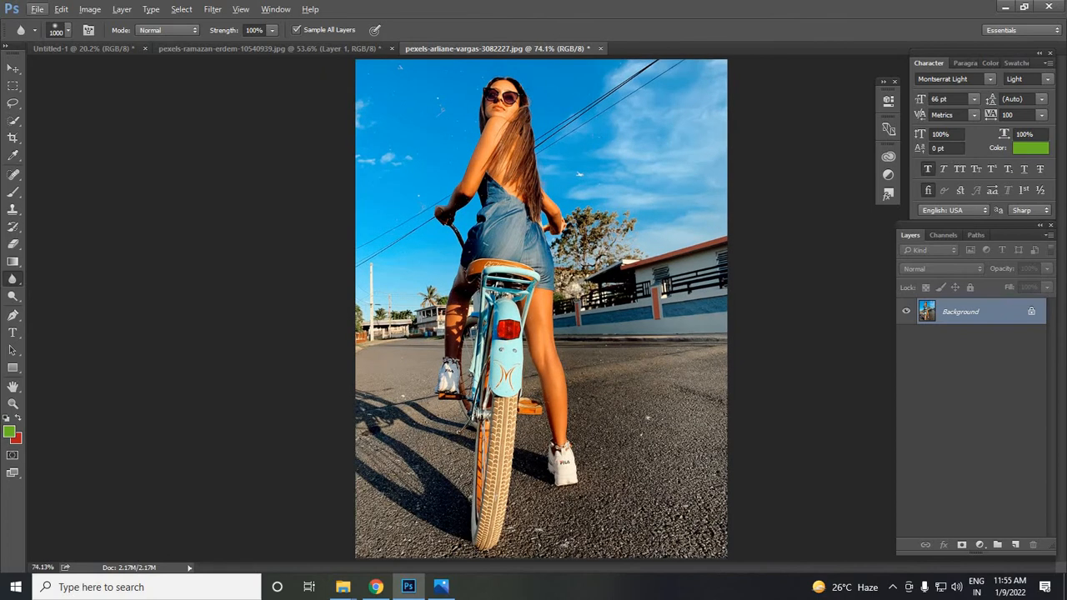
Step: Reduce the blur brush size to 400 px and add a new empty layer above the Background
{"action": "key", "text": "bracketleft"}
{"action": "left_click", "coordinate": [1015, 545]}
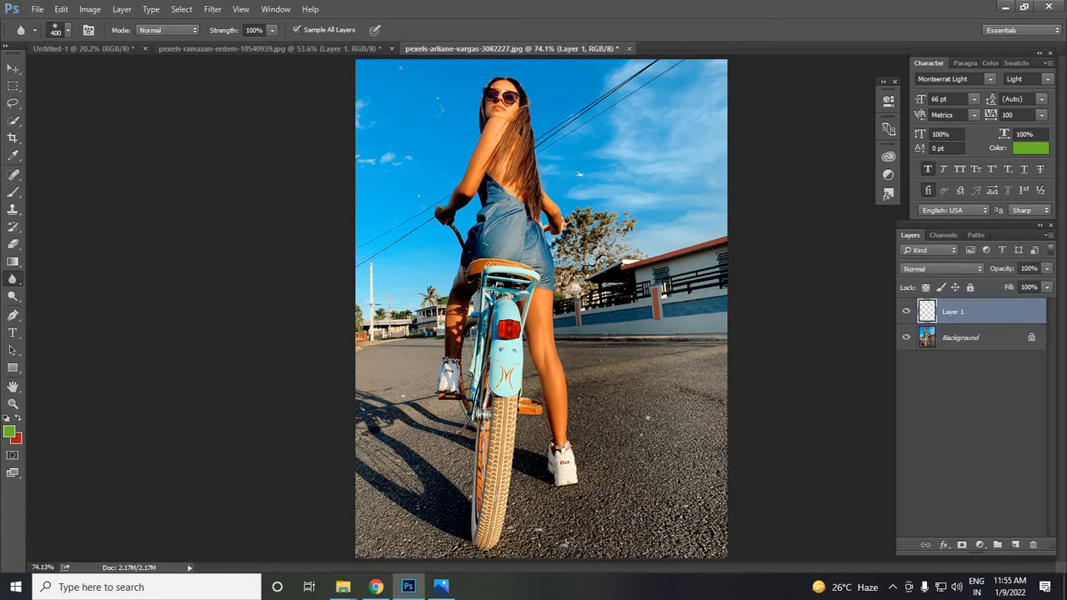
Step: Blur the sky, tree, house and distant background around the woman on Layer 1, and compare by toggling the layer's visibility
{"action": "left_click_drag", "start_coordinate": [660, 283], "coordinate": [672, 297]}
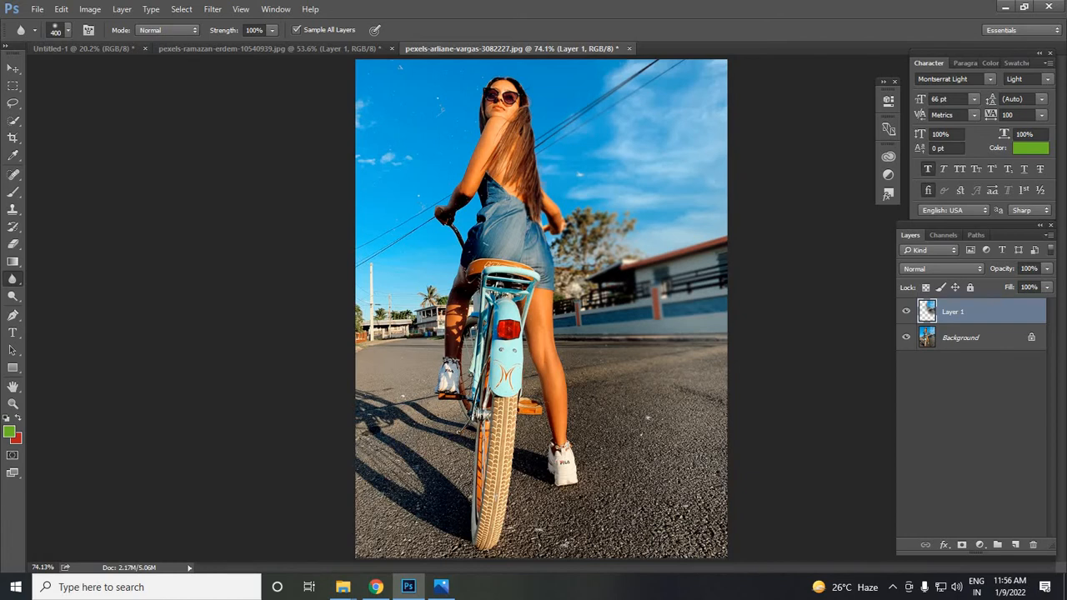
{"action": "scroll", "coordinate": [541, 309], "scroll_direction": "down", "scroll_amount": 1}
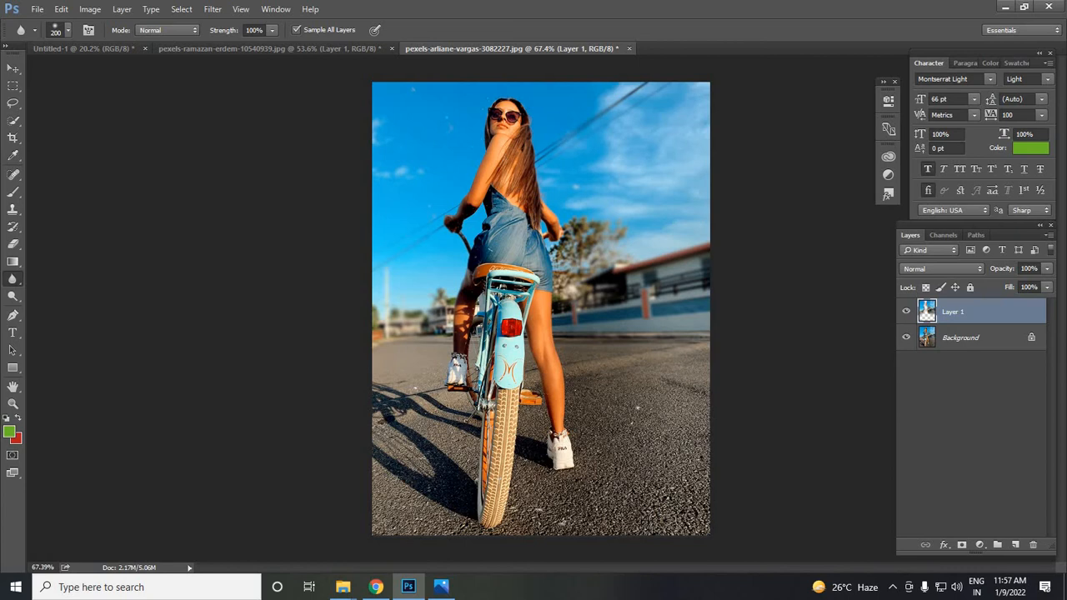
{"action": "left_click", "coordinate": [907, 312]}
{"action": "left_click", "coordinate": [906, 313]}
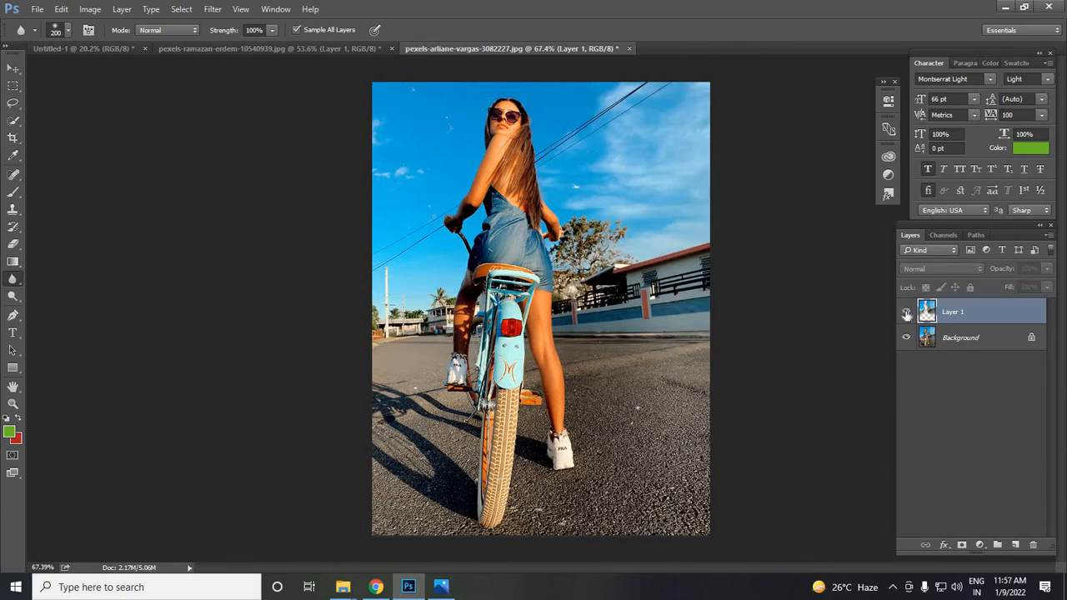
{"action": "left_click", "coordinate": [906, 313]}
{"action": "left_click", "coordinate": [906, 312]}
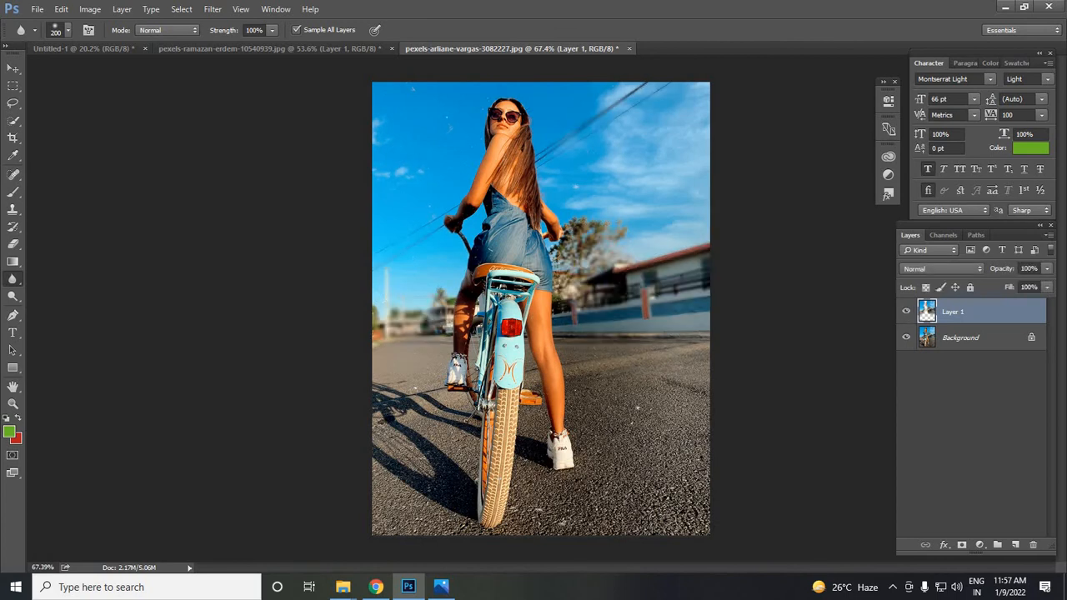
Step: Select the patch of sky enclosed by the woman's arm, dress and handlebar with the Polygonal Lasso, blur it and deselect
{"action": "key", "text": "ctrl+plus"}
{"action": "key", "text": "ctrl+plus"}
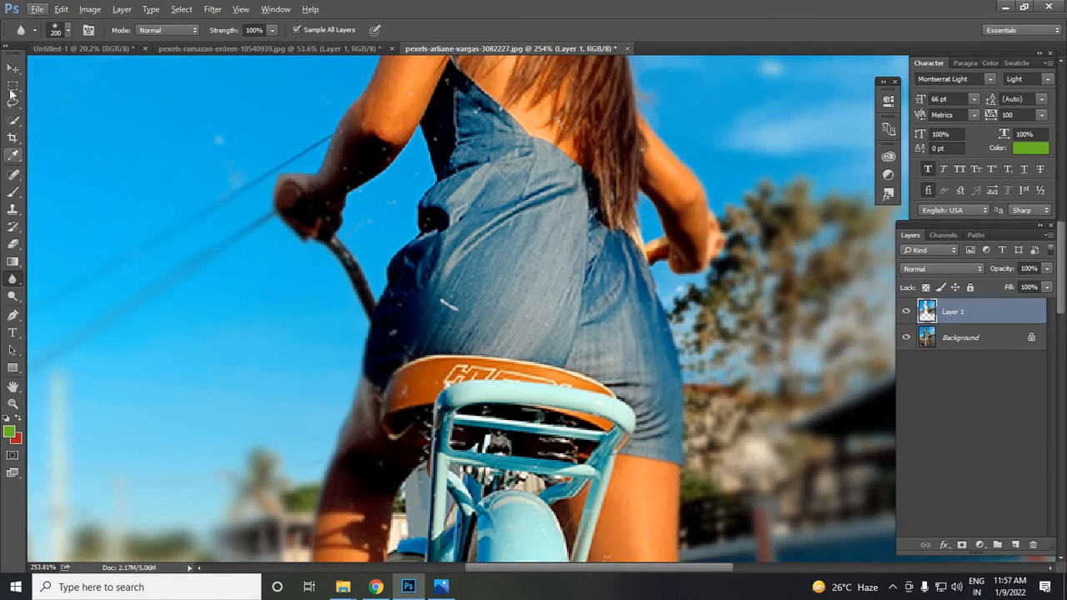
{"action": "left_click", "coordinate": [12, 102]}
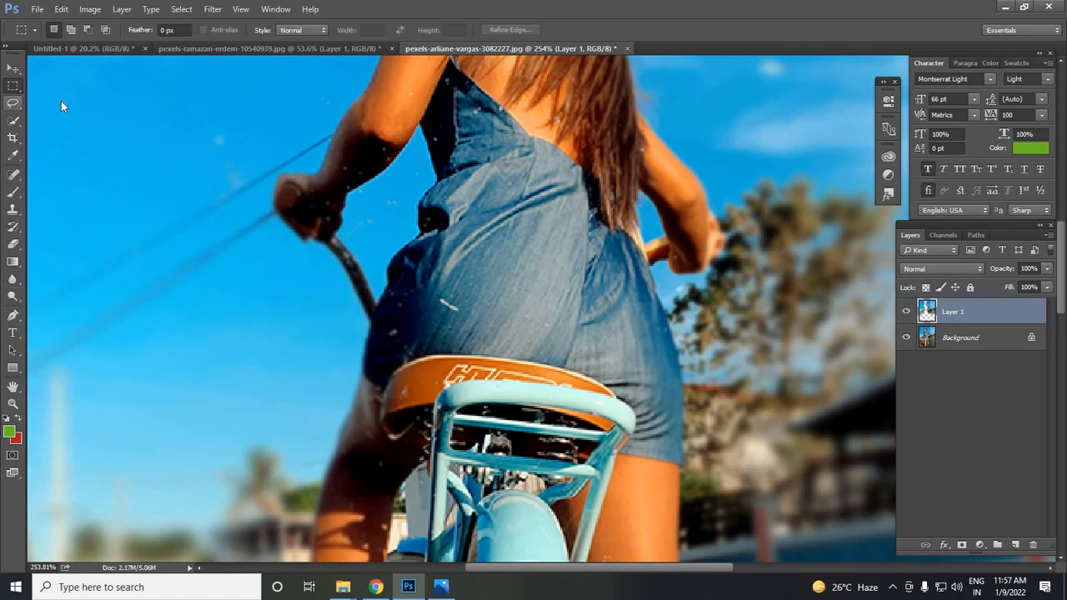
{"action": "left_click", "coordinate": [12, 101]}
{"action": "key", "text": "shift+l"}
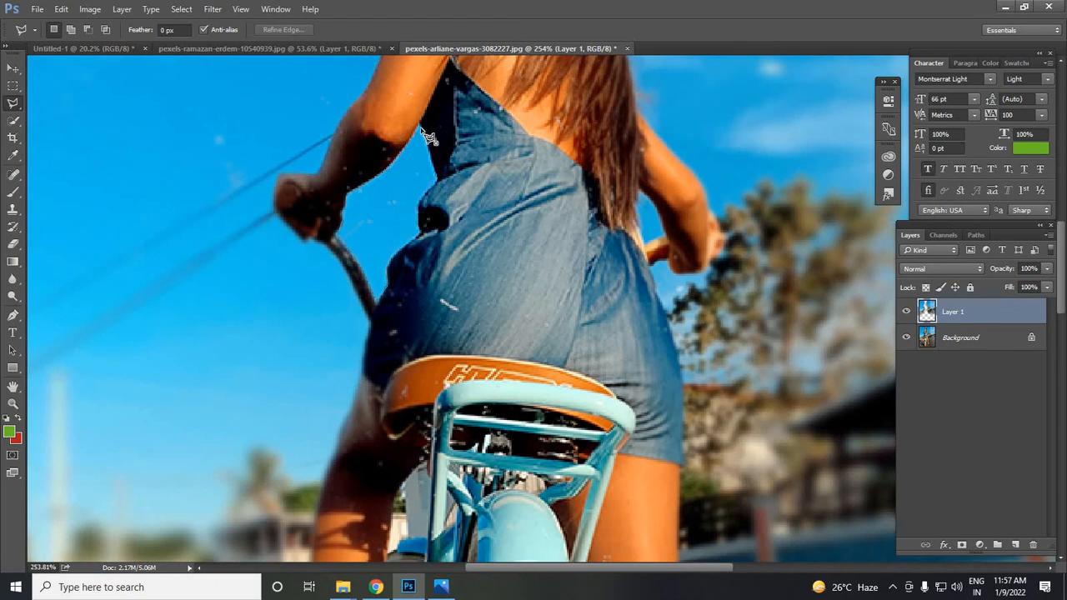
{"action": "left_click", "coordinate": [928, 308], "text": "ctrl"}
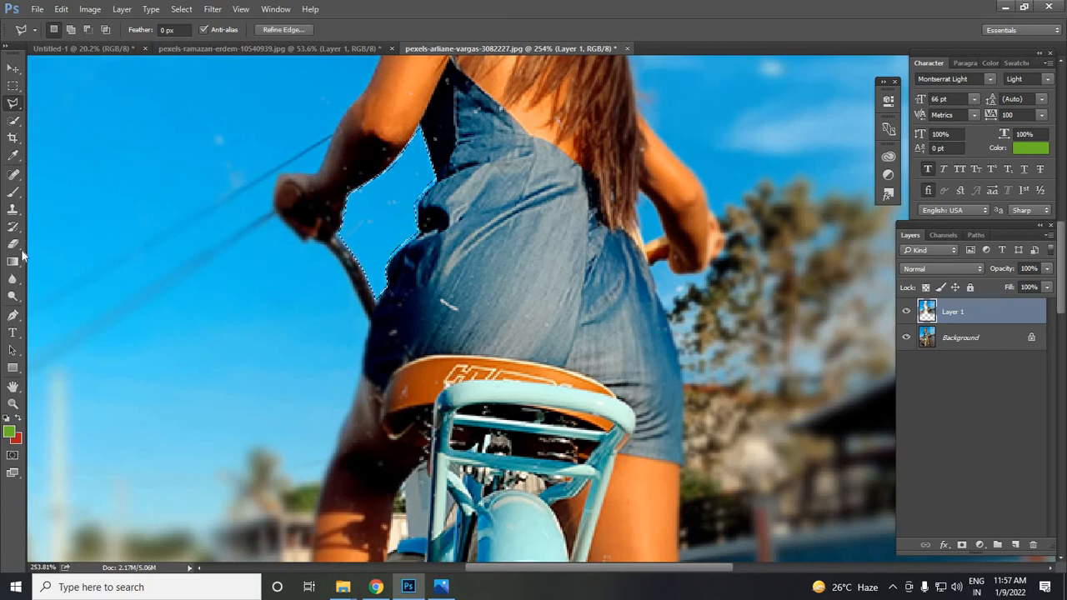
{"action": "left_click", "coordinate": [12, 280]}
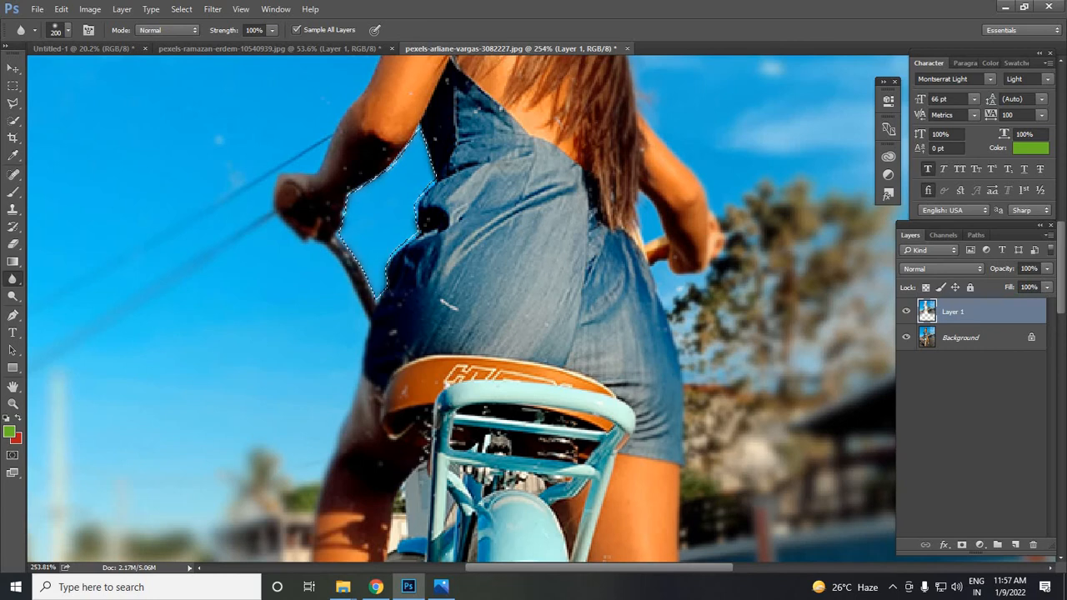
{"action": "scroll", "coordinate": [425, 221], "scroll_direction": "down", "scroll_amount": 3}
{"action": "scroll", "coordinate": [425, 221], "scroll_direction": "down", "scroll_amount": 4}
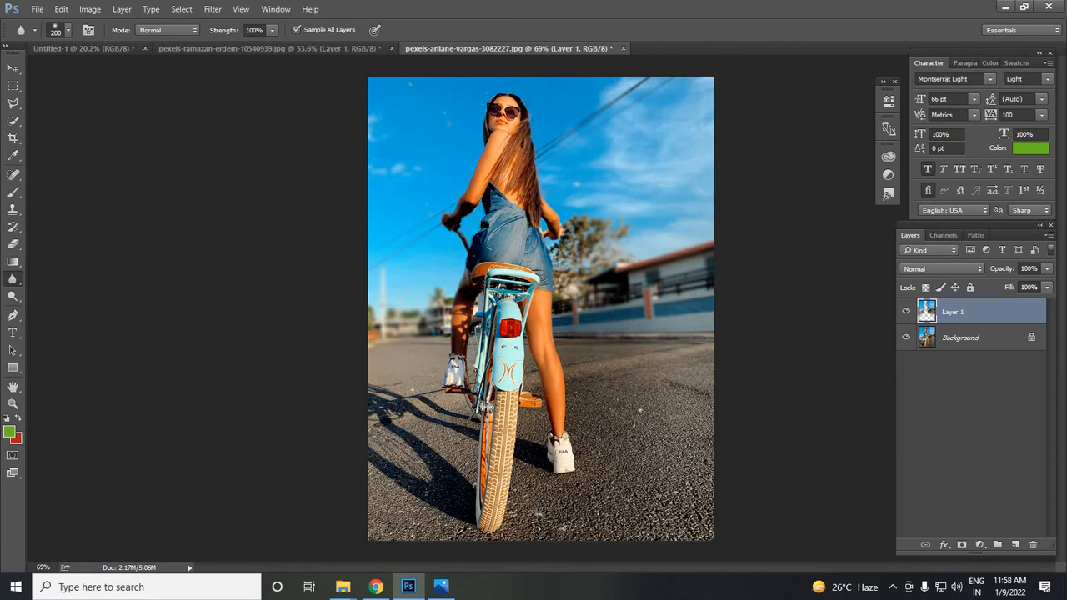
Step: Reduce the blur brush size to 10 px and soften the background edges close to the woman's dress and leg
{"action": "scroll", "coordinate": [564, 233], "scroll_direction": "up", "scroll_amount": 6}
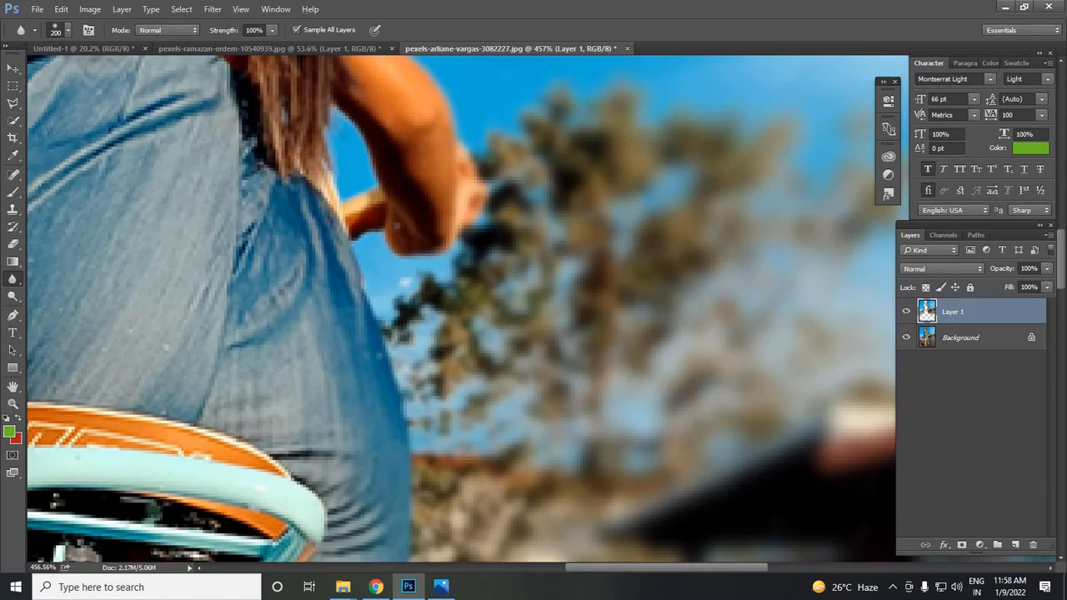
{"action": "scroll", "coordinate": [542, 283], "scroll_direction": "down", "scroll_amount": 2}
{"action": "key", "text": "bracketleft"}
{"action": "key", "text": "bracketleft"}
{"action": "key", "text": "bracketleft"}
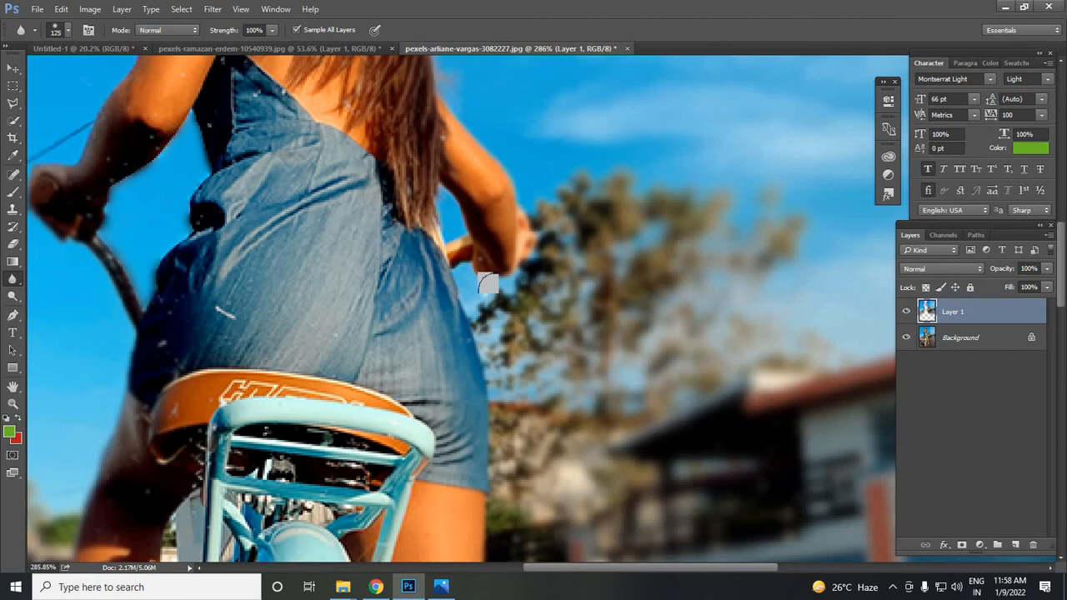
{"action": "key", "text": "bracketleft"}
{"action": "key", "text": "bracketleft"}
{"action": "key", "text": "bracketleft"}
{"action": "key", "text": "bracketleft"}
{"action": "key", "text": "bracketleft"}
{"action": "key", "text": "bracketleft"}
{"action": "key", "text": "bracketleft"}
{"action": "key", "text": "bracketleft"}
{"action": "key", "text": "bracketleft"}
{"action": "key", "text": "bracketleft"}
{"action": "key", "text": "bracketleft"}
{"action": "key", "text": "bracketleft"}
{"action": "key", "text": "bracketleft"}
{"action": "key", "text": "bracketleft"}
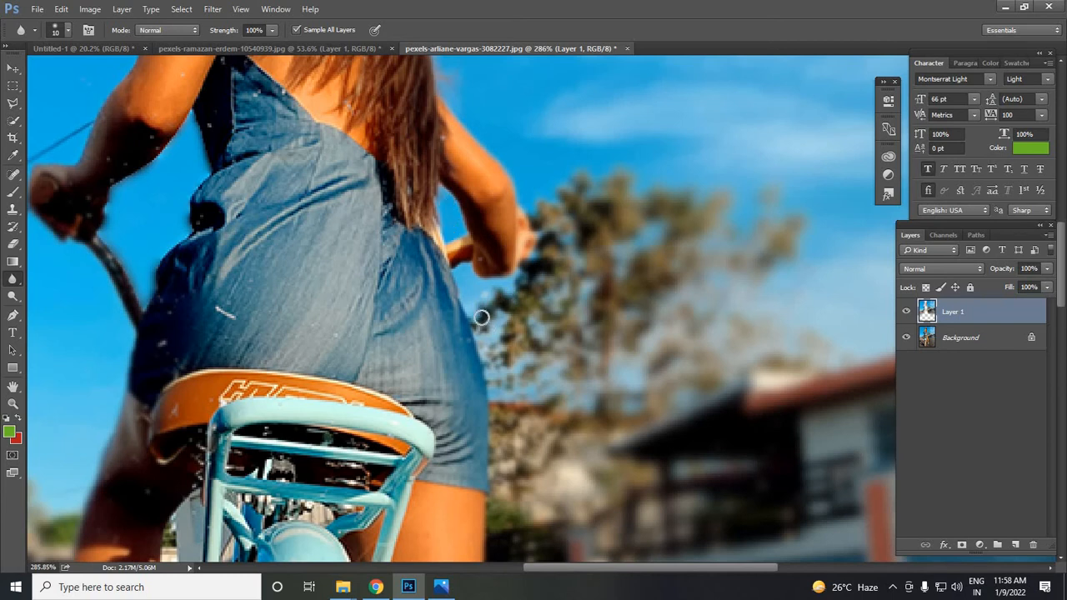
{"action": "scroll", "coordinate": [501, 391], "scroll_direction": "down", "scroll_amount": 3}
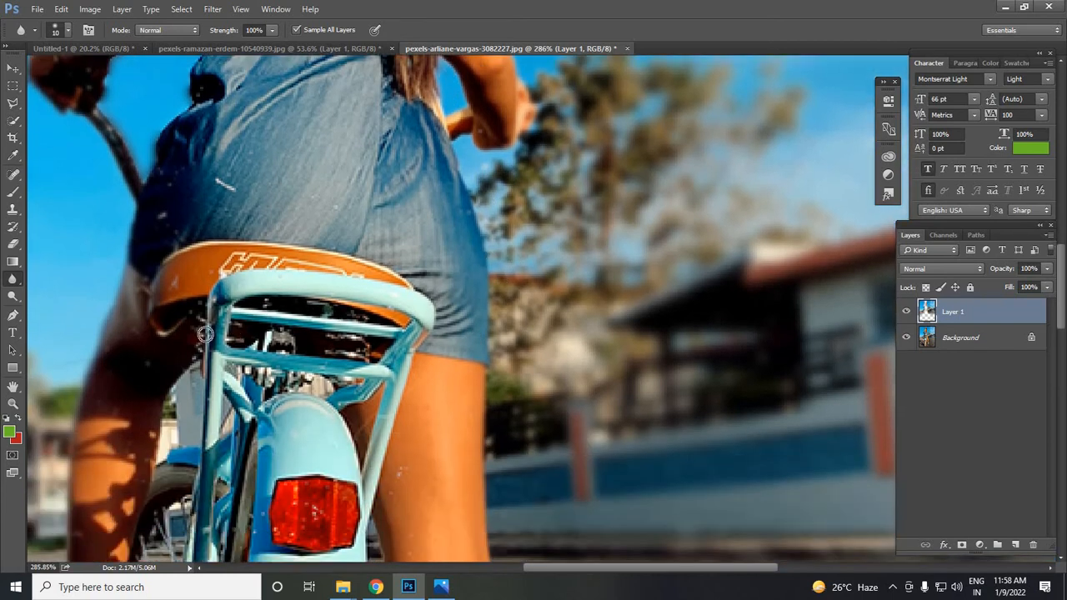
{"action": "scroll", "coordinate": [204, 333], "scroll_direction": "down", "scroll_amount": 2}
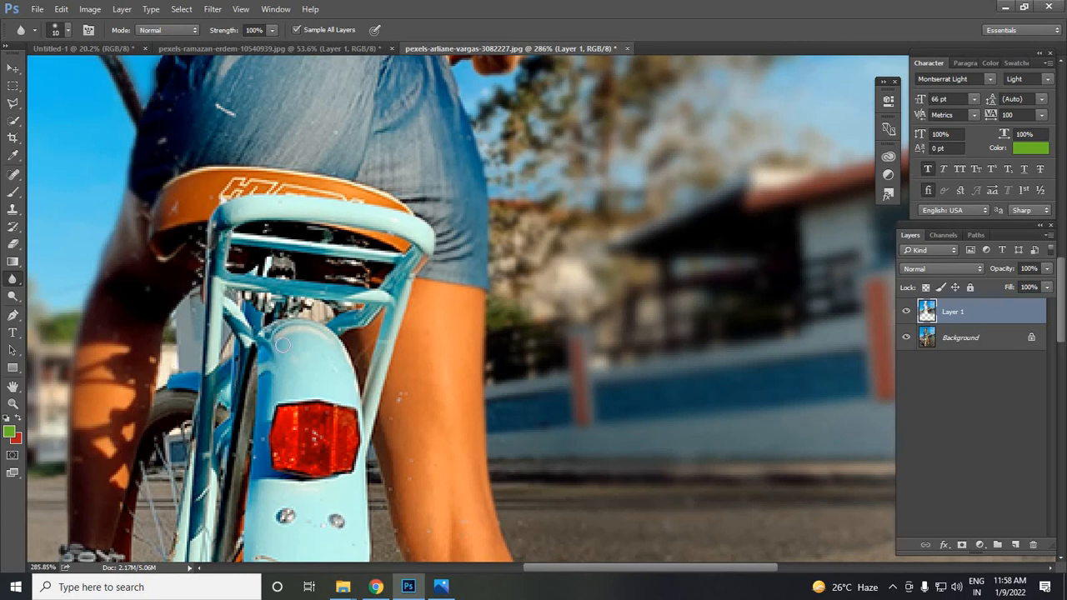
{"action": "key", "text": "ctrl+0"}
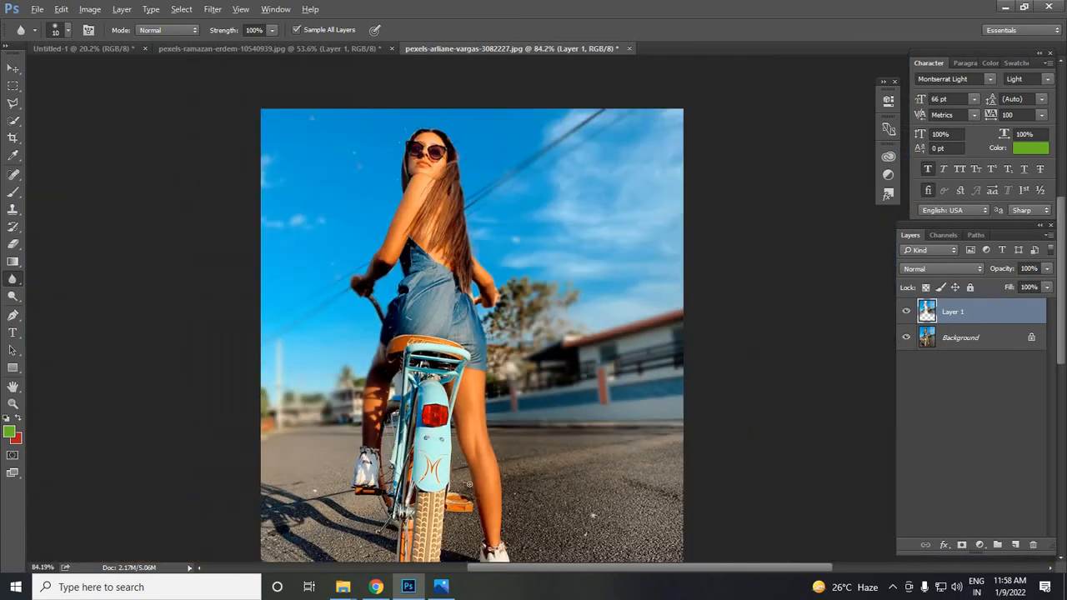
{"action": "scroll", "coordinate": [466, 464], "scroll_direction": "up", "scroll_amount": 5}
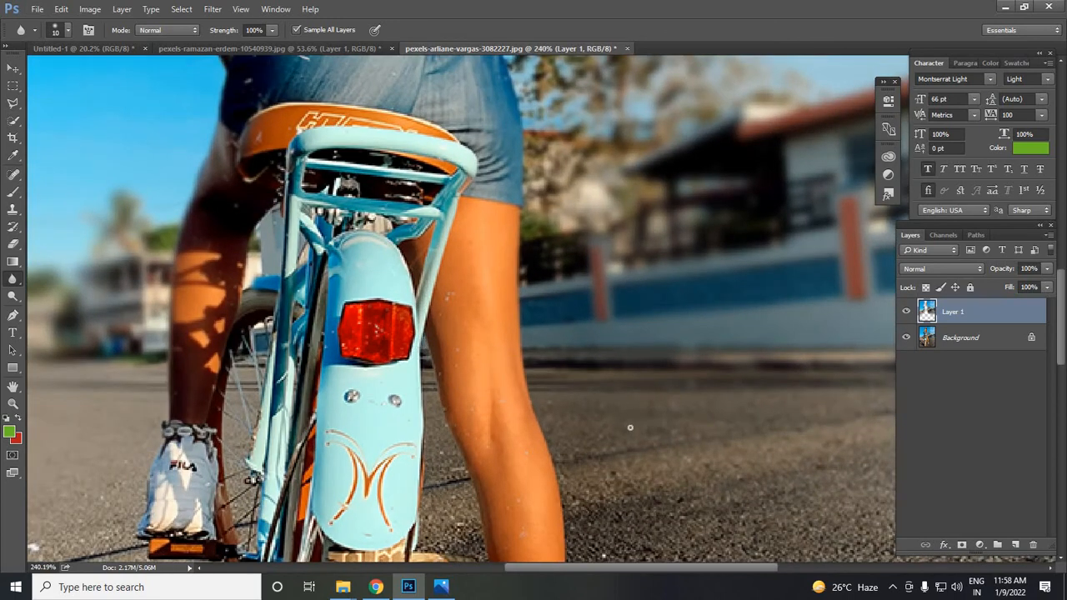
{"action": "scroll", "coordinate": [630, 428], "scroll_direction": "down", "scroll_amount": 6}
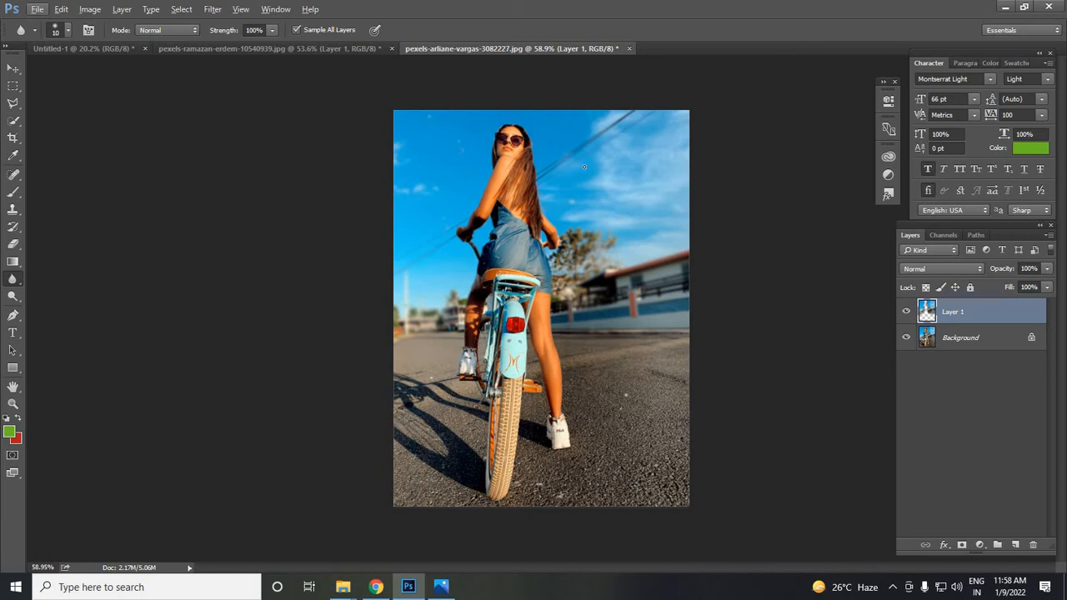
Step: Examine the blurred sky and power lines up close by hiding and showing Layer 1
{"action": "scroll", "coordinate": [576, 183], "scroll_direction": "up", "scroll_amount": 3}
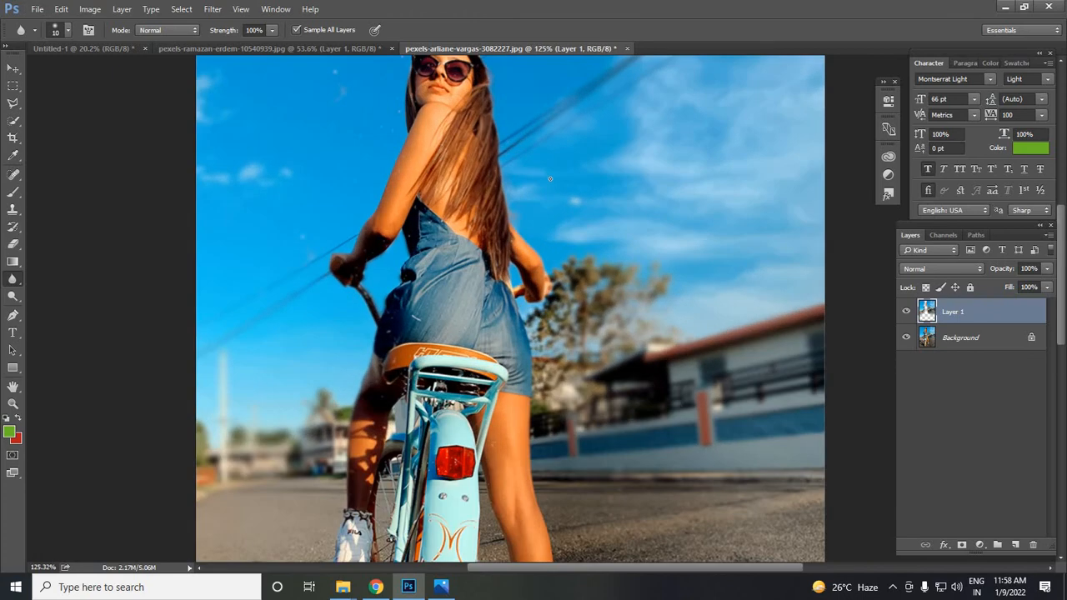
{"action": "scroll", "coordinate": [611, 159], "scroll_direction": "down", "scroll_amount": 3}
{"action": "scroll", "coordinate": [638, 139], "scroll_direction": "up", "scroll_amount": 3}
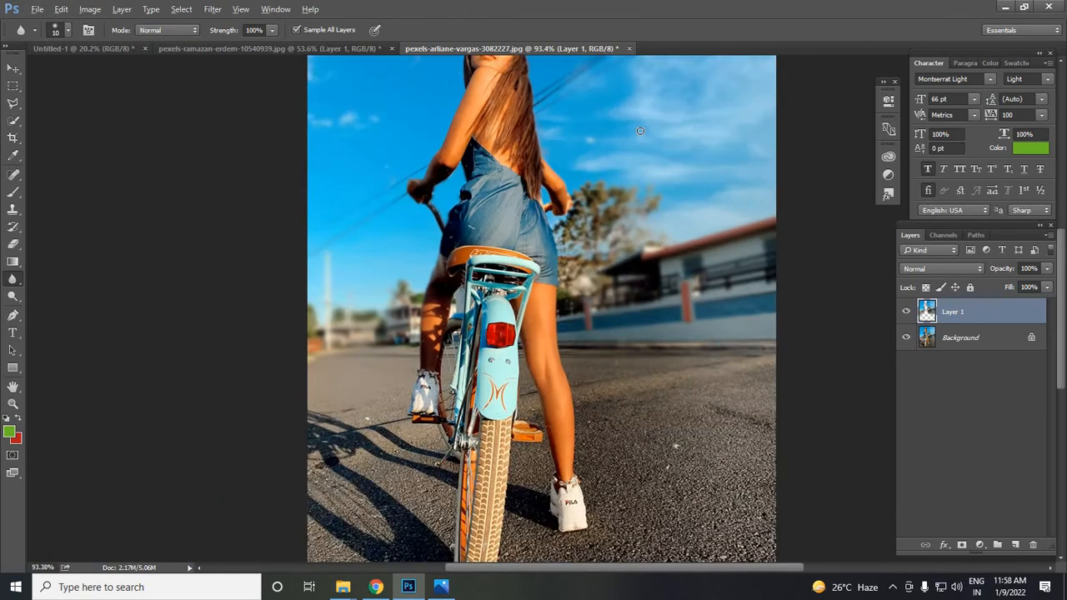
{"action": "scroll", "coordinate": [639, 139], "scroll_direction": "up", "scroll_amount": 3}
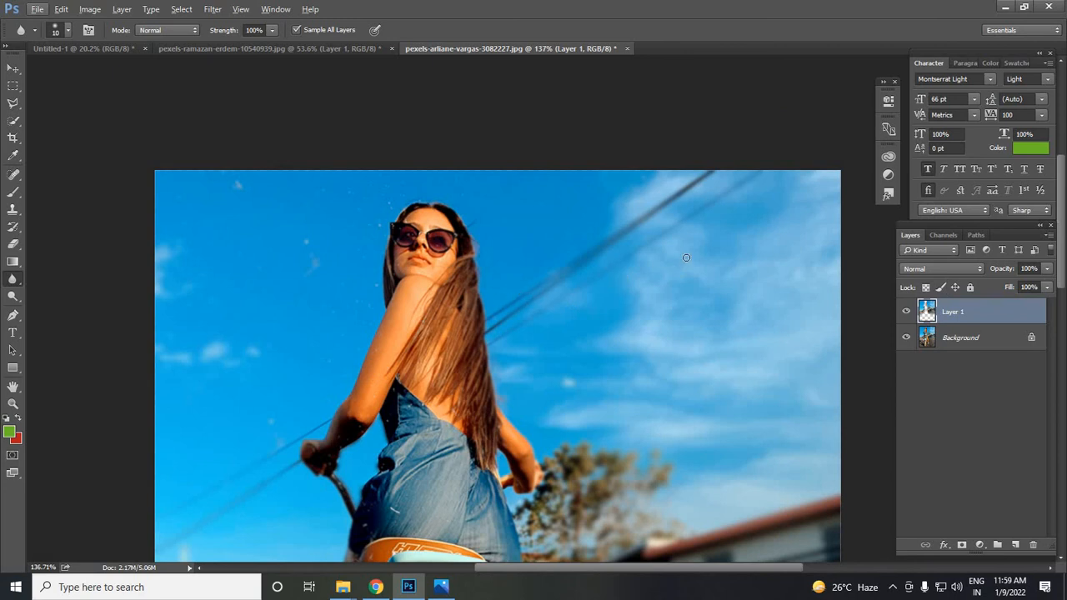
{"action": "left_click", "coordinate": [906, 311]}
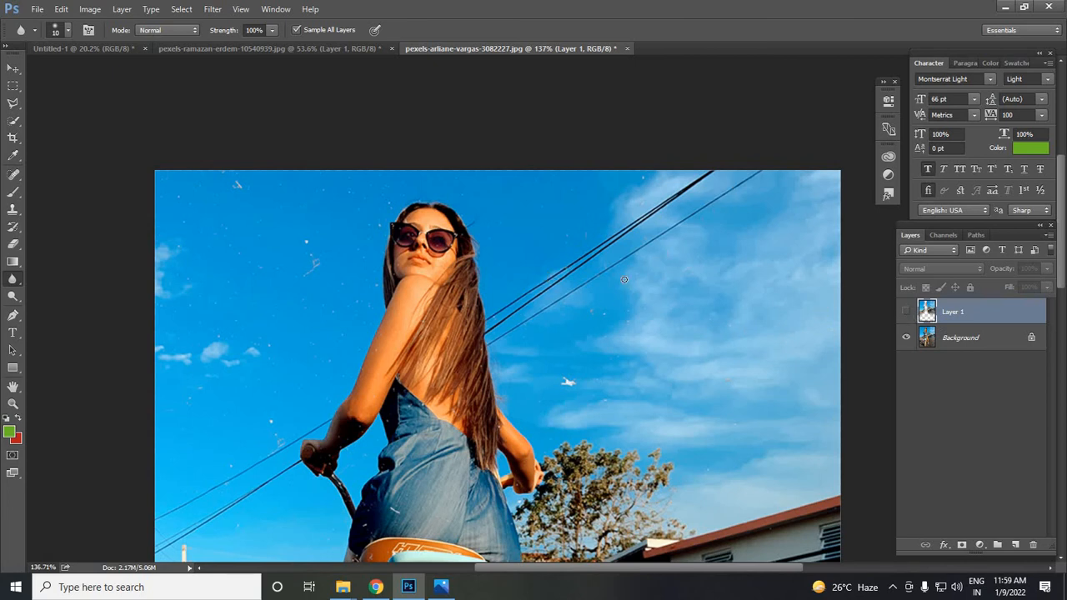
{"action": "scroll", "coordinate": [646, 253], "scroll_direction": "down", "scroll_amount": 2, "text": "alt"}
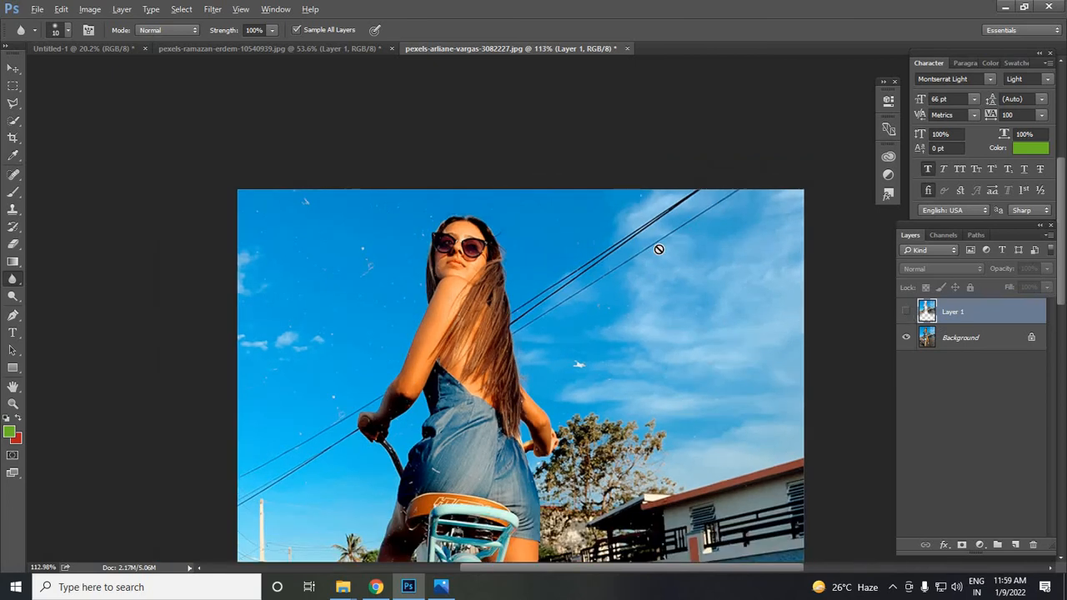
{"action": "left_click", "coordinate": [906, 311]}
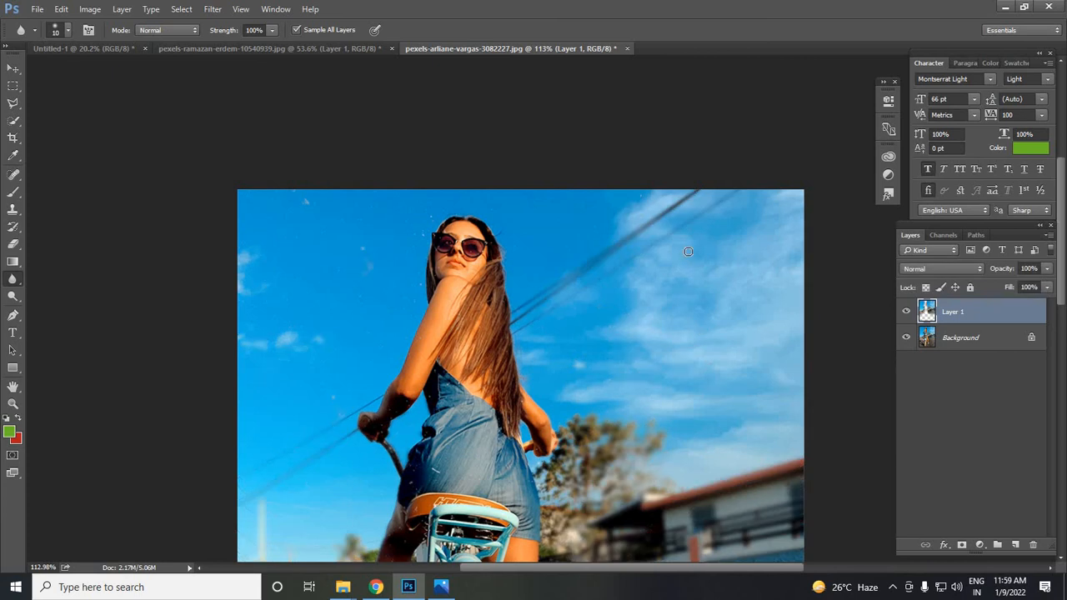
Step: Erase the blur over the three power lines between the woman's hair and the photo's upper edge with a 7 px eraser
{"action": "scroll", "coordinate": [683, 250], "scroll_direction": "up", "scroll_amount": 2, "text": "alt"}
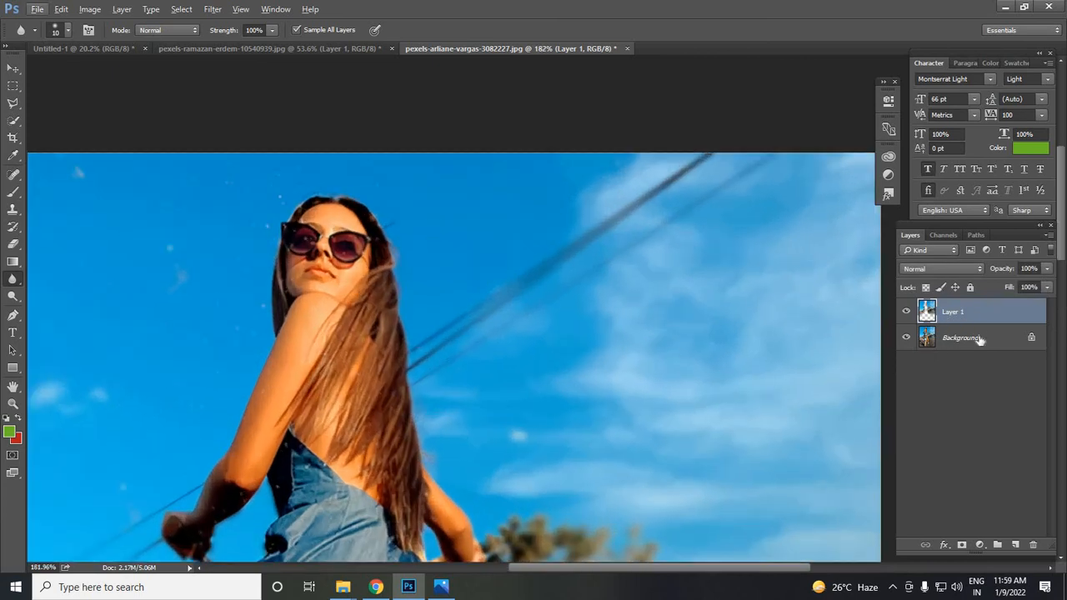
{"action": "left_click", "coordinate": [15, 247]}
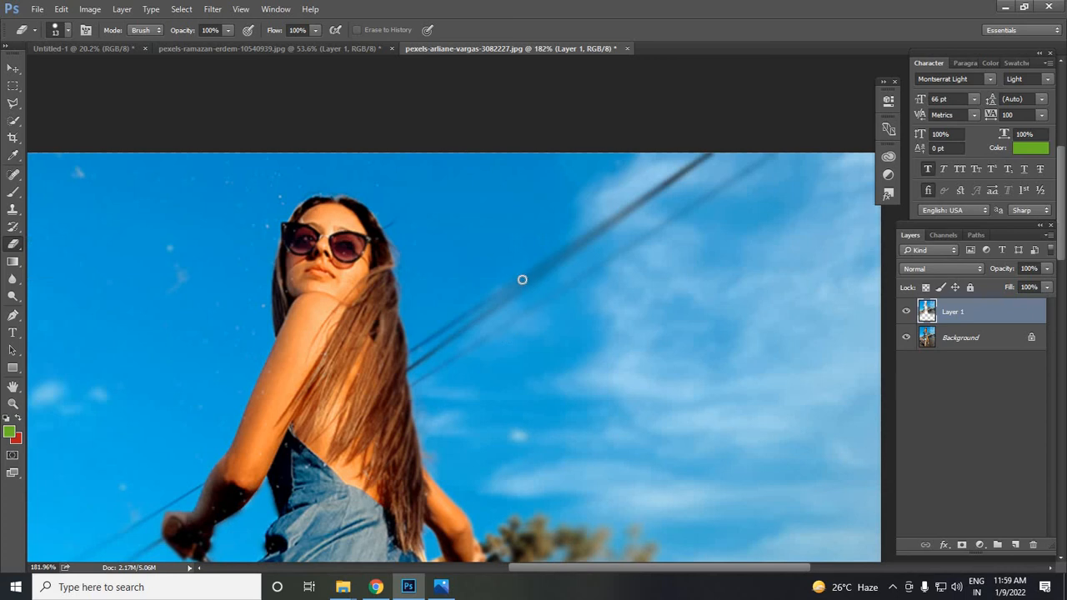
{"action": "key", "text": "bracketleft"}
{"action": "key", "text": "bracketleft"}
{"action": "key", "text": "bracketleft"}
{"action": "key", "text": "bracketleft"}
{"action": "left_click_drag", "start_coordinate": [705, 152], "coordinate": [592, 234]}
{"action": "left_click_drag", "start_coordinate": [578, 245], "coordinate": [419, 355]}
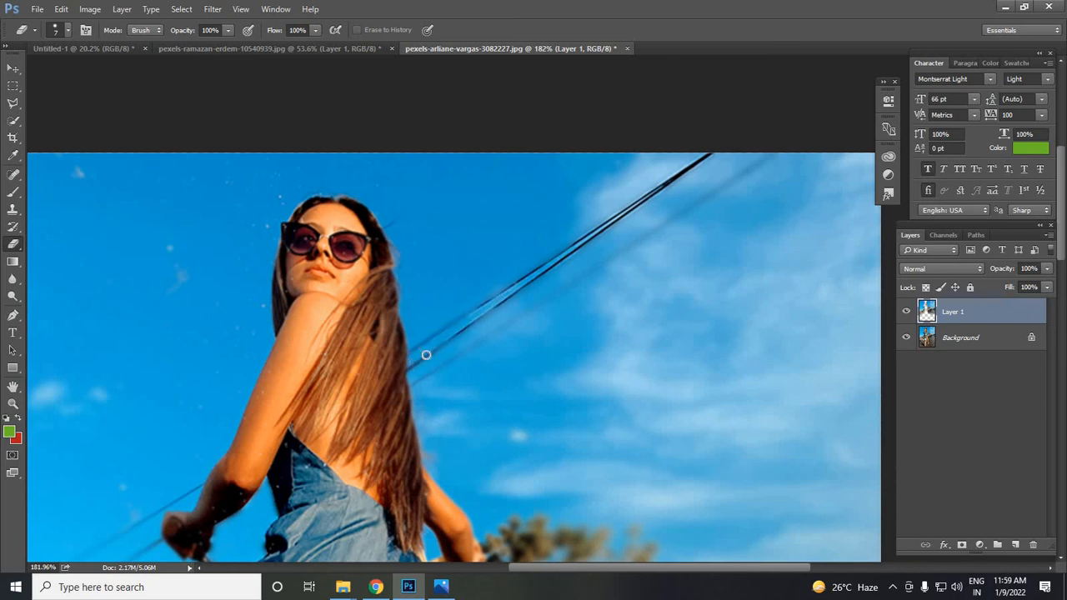
{"action": "mouse_move", "coordinate": [508, 289]}
{"action": "left_mouse_down"}
{"action": "mouse_move", "coordinate": [399, 350]}
{"action": "mouse_move", "coordinate": [422, 342]}
{"action": "mouse_move", "coordinate": [407, 370]}
{"action": "mouse_move", "coordinate": [579, 241]}
{"action": "mouse_move", "coordinate": [534, 274]}
{"action": "left_mouse_up"}
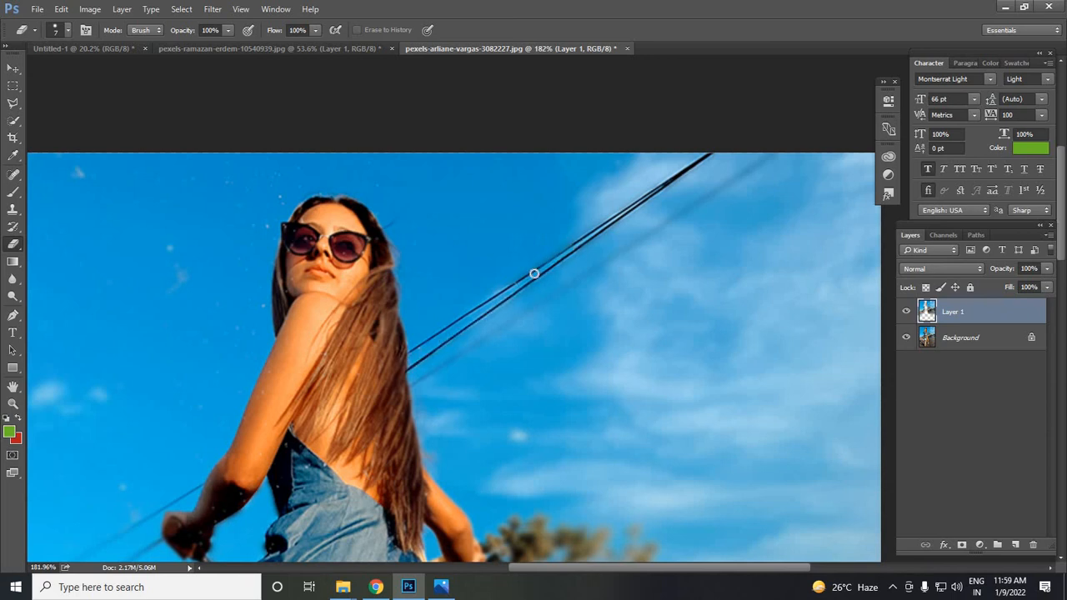
{"action": "mouse_move", "coordinate": [776, 150]}
{"action": "left_mouse_down"}
{"action": "mouse_move", "coordinate": [450, 353]}
{"action": "mouse_move", "coordinate": [485, 341]}
{"action": "mouse_move", "coordinate": [400, 381]}
{"action": "mouse_move", "coordinate": [491, 403]}
{"action": "left_mouse_up"}
{"action": "scroll", "coordinate": [485, 386], "scroll_direction": "down", "scroll_amount": 1}
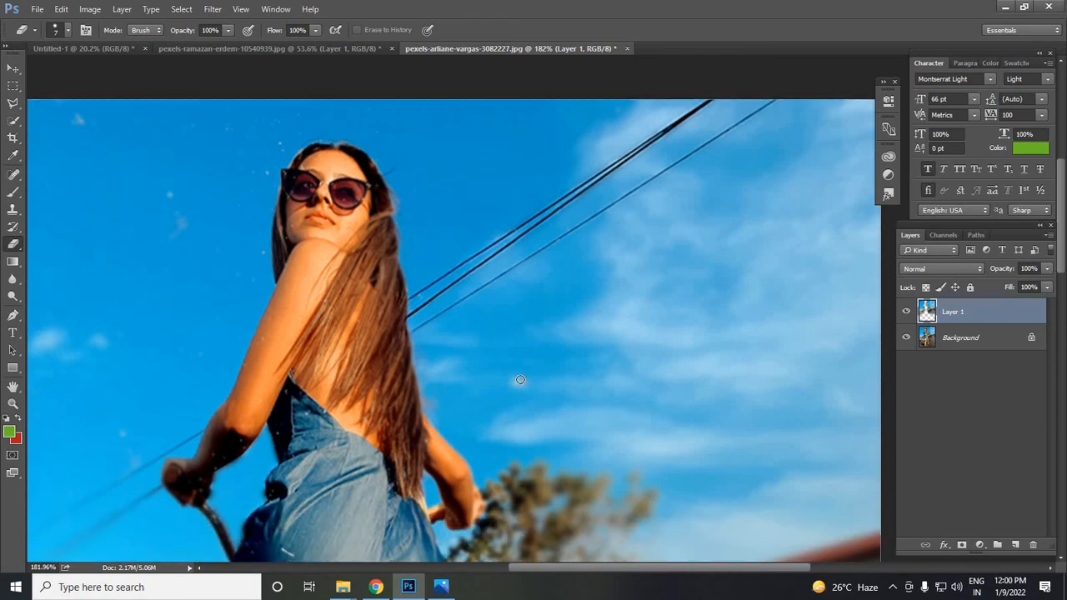
Step: Erase the blur over the two power lines running from the woman's hand on the handlebar to the photo's edge
{"action": "scroll", "coordinate": [516, 381], "scroll_direction": "down", "scroll_amount": 2, "text": "alt"}
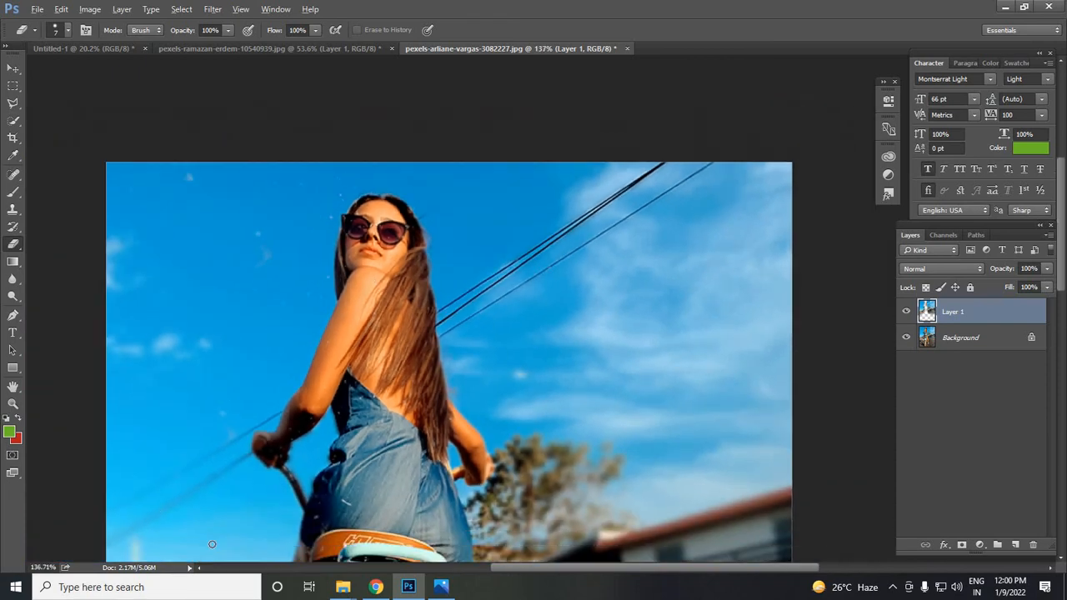
{"action": "left_click", "coordinate": [225, 446]}
{"action": "left_click_drag", "start_coordinate": [134, 495], "coordinate": [227, 446]}
{"action": "scroll", "coordinate": [263, 415], "scroll_direction": "down", "scroll_amount": 1}
{"action": "mouse_move", "coordinate": [213, 434]}
{"action": "left_mouse_down"}
{"action": "mouse_move", "coordinate": [92, 513]}
{"action": "mouse_move", "coordinate": [160, 472]}
{"action": "left_mouse_up"}
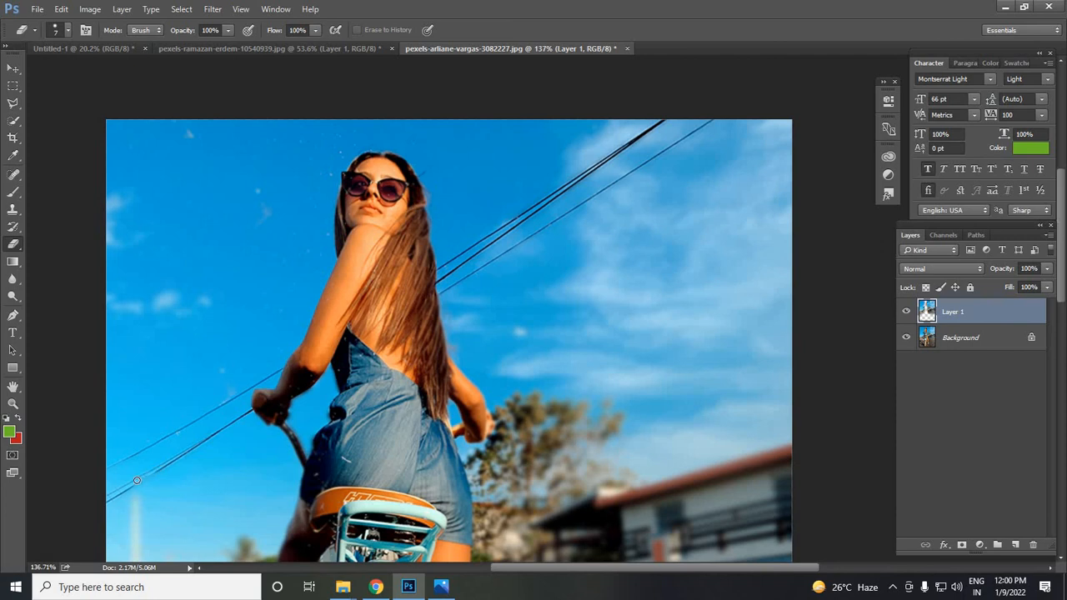
Step: Compare the whole photo with and without the background blur by toggling Layer 1's visibility
{"action": "scroll", "coordinate": [415, 453], "scroll_direction": "down", "scroll_amount": 5, "text": "alt"}
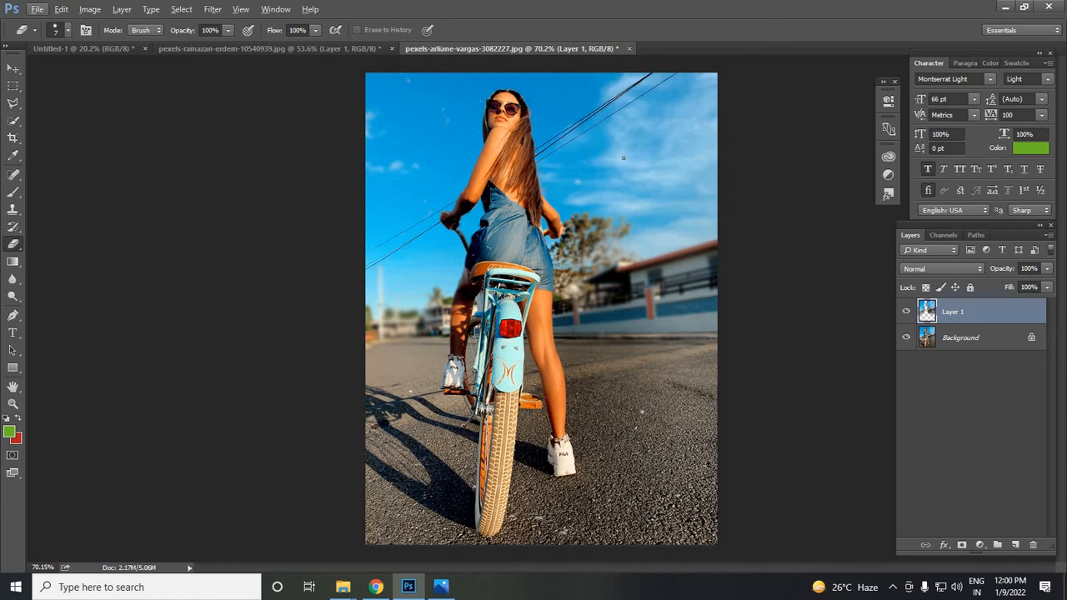
{"action": "left_click", "coordinate": [907, 313]}
{"action": "left_click", "coordinate": [907, 312]}
{"action": "scroll", "coordinate": [656, 242], "scroll_direction": "down", "scroll_amount": 3}
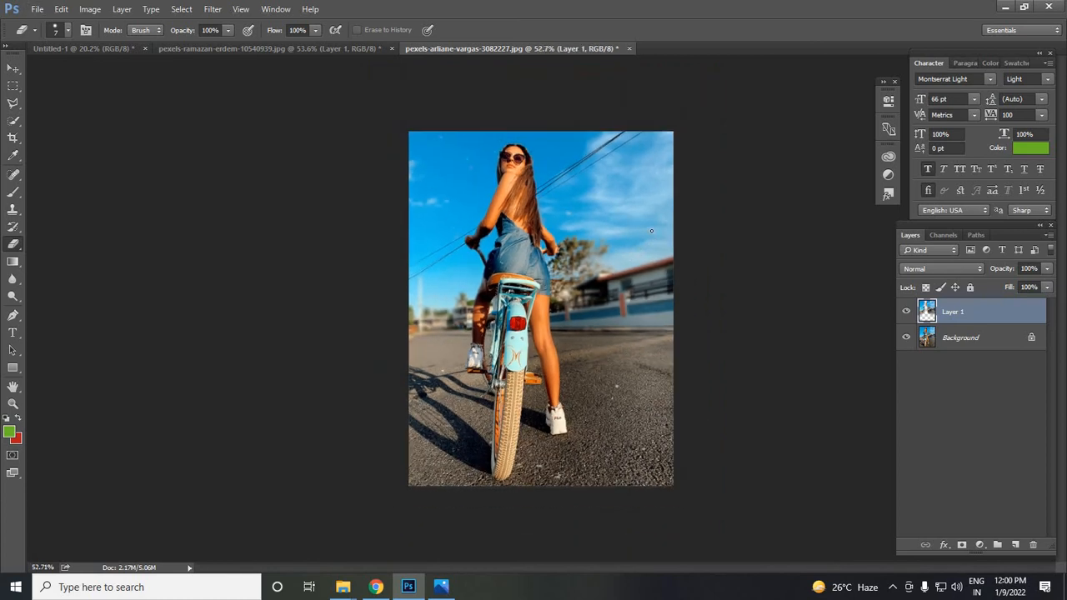
{"action": "scroll", "coordinate": [651, 231], "scroll_direction": "up", "scroll_amount": 3}
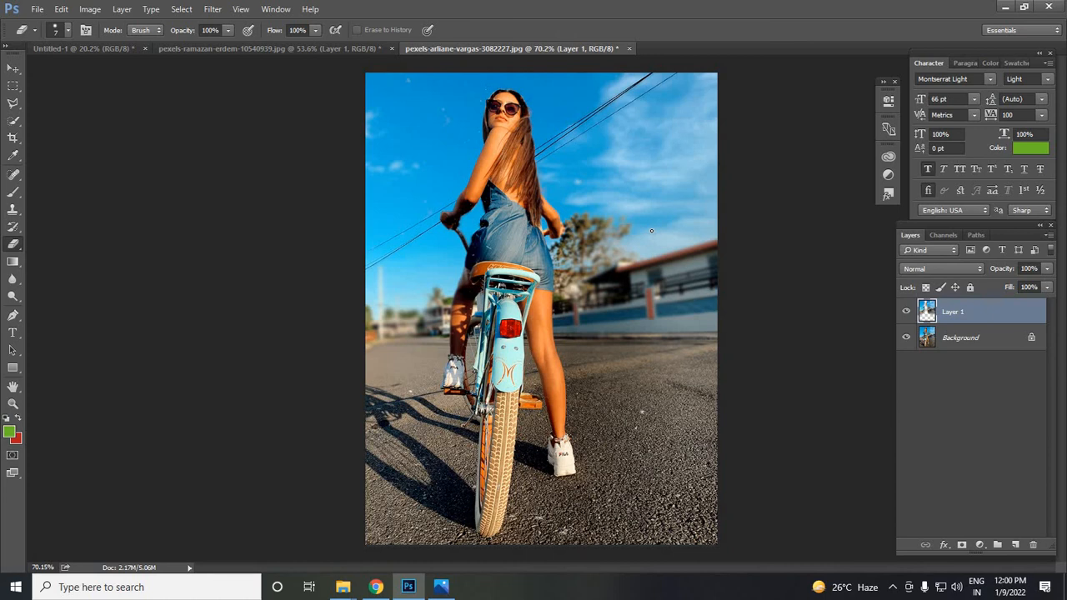